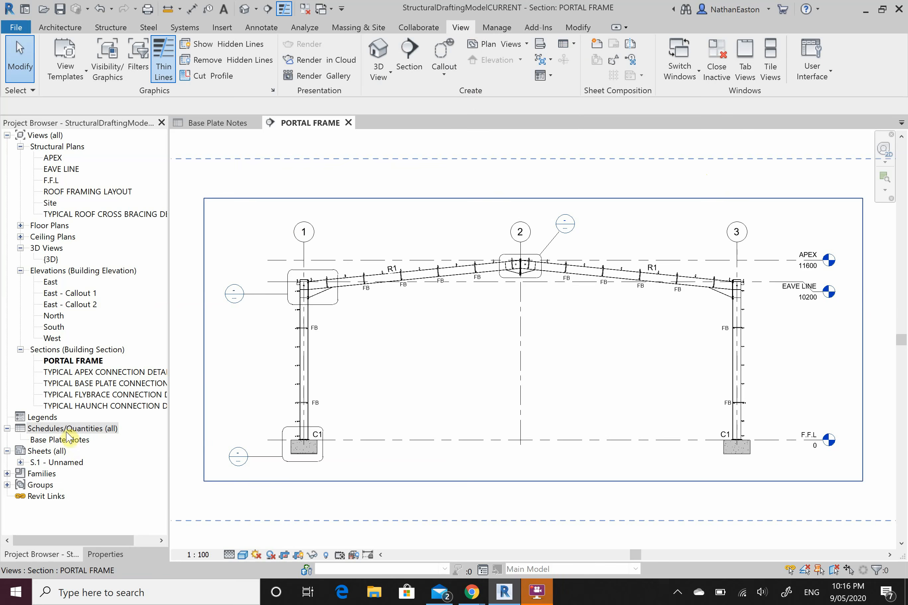
Step: Start a new schedule from the Schedules/Quantities group and choose the Generic Models category
{"action": "left_click", "coordinate": [69, 431]}
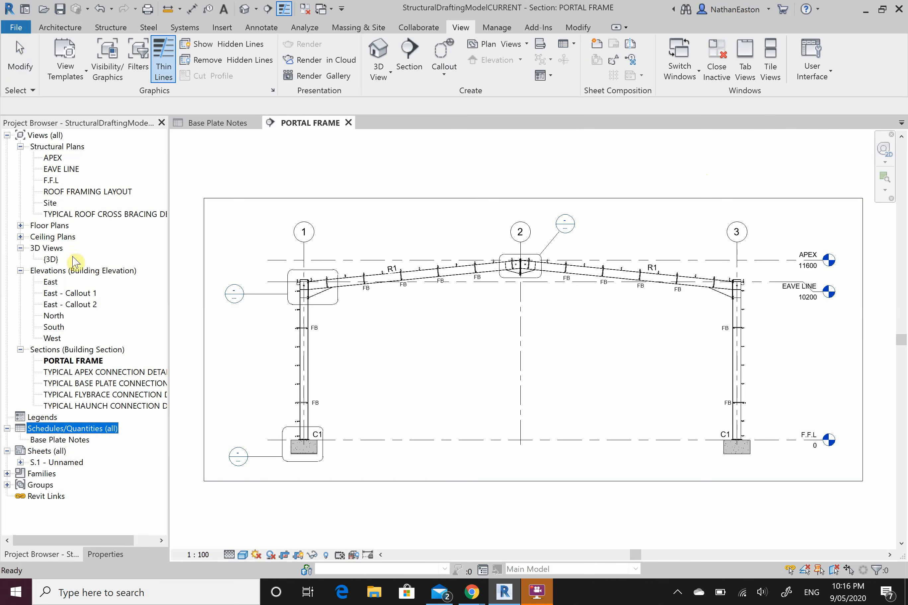
{"action": "right_click", "coordinate": [68, 431]}
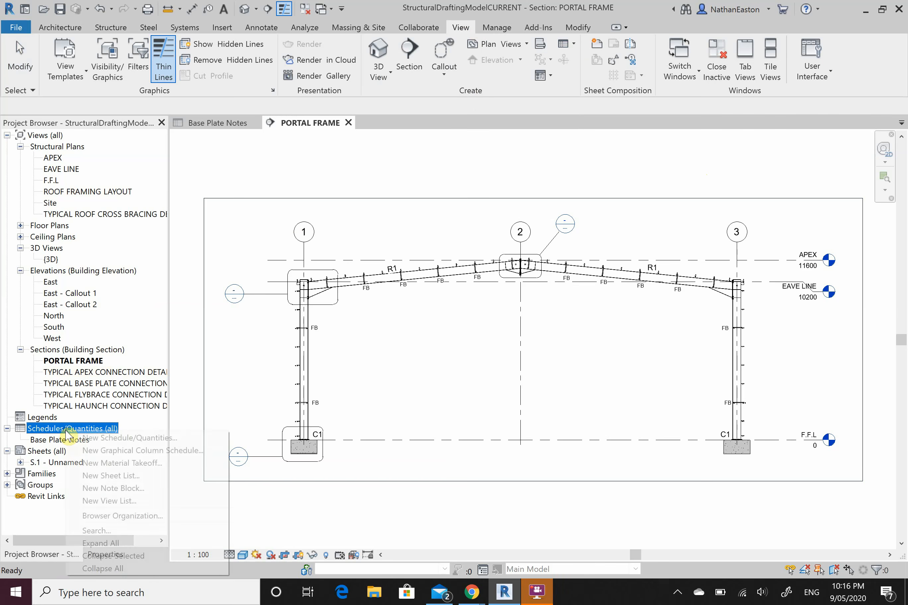
{"action": "left_click", "coordinate": [117, 439]}
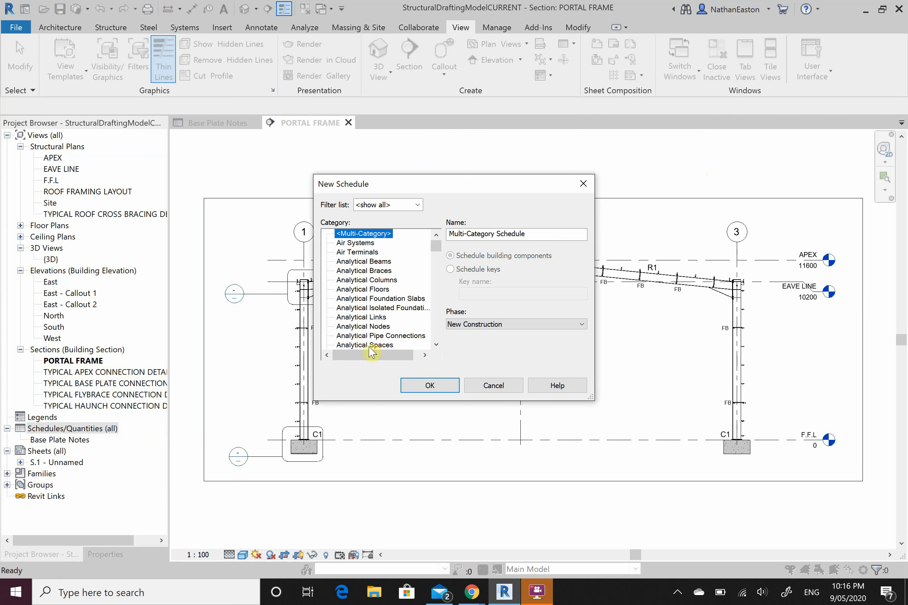
{"action": "scroll", "coordinate": [395, 278], "scroll_direction": "down", "scroll_amount": 7}
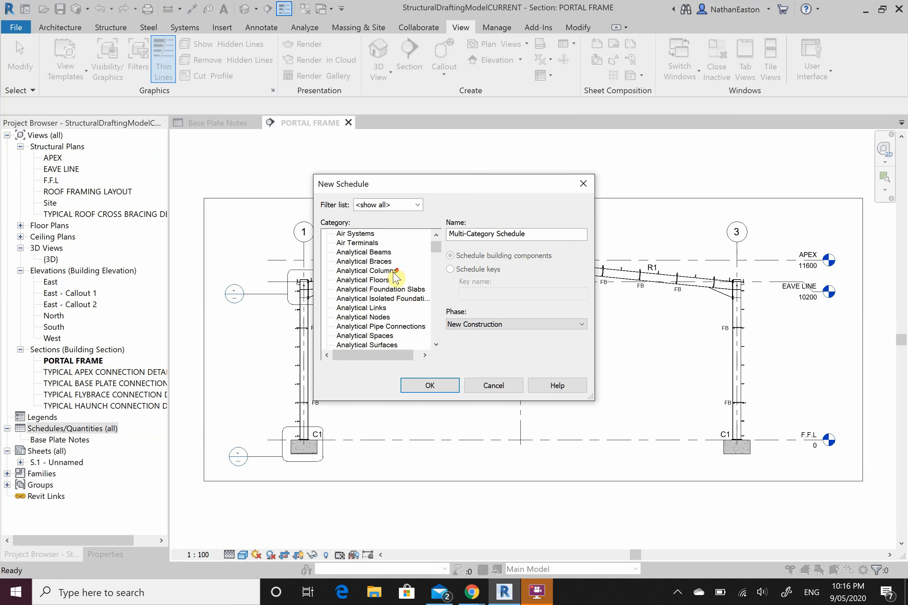
{"action": "scroll", "coordinate": [395, 278], "scroll_direction": "down", "scroll_amount": 11}
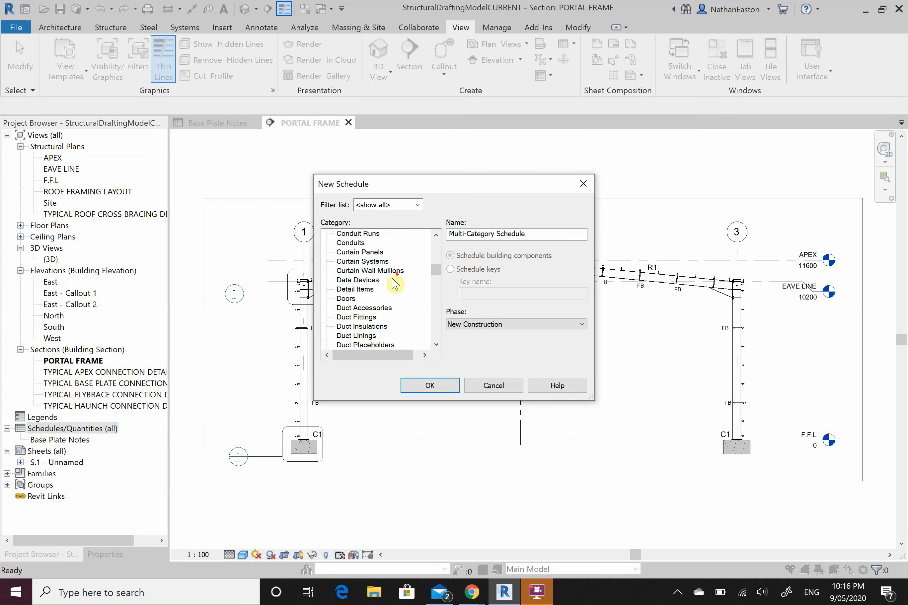
{"action": "scroll", "coordinate": [386, 319], "scroll_direction": "up", "scroll_amount": 2}
{"action": "scroll", "coordinate": [387, 324], "scroll_direction": "up", "scroll_amount": 4}
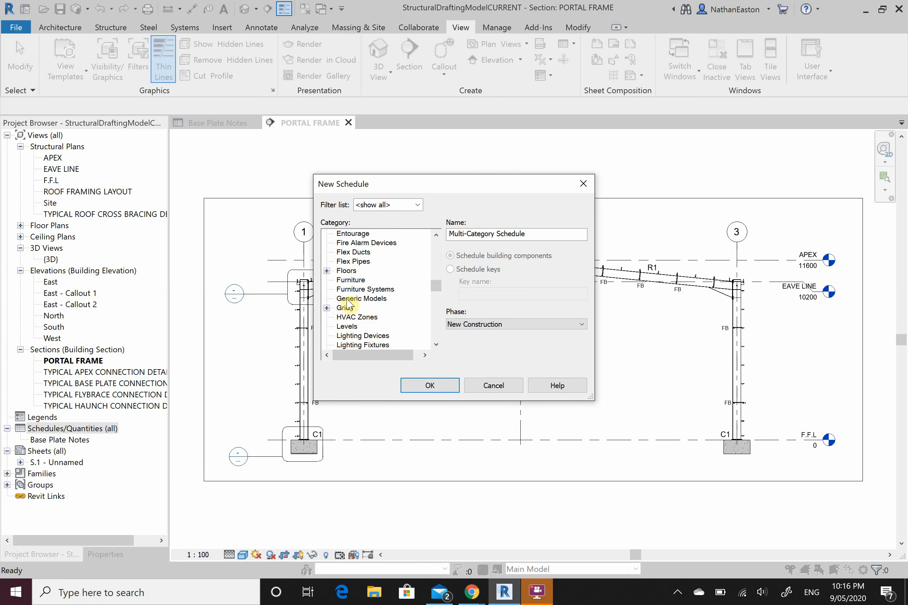
{"action": "left_click", "coordinate": [362, 299]}
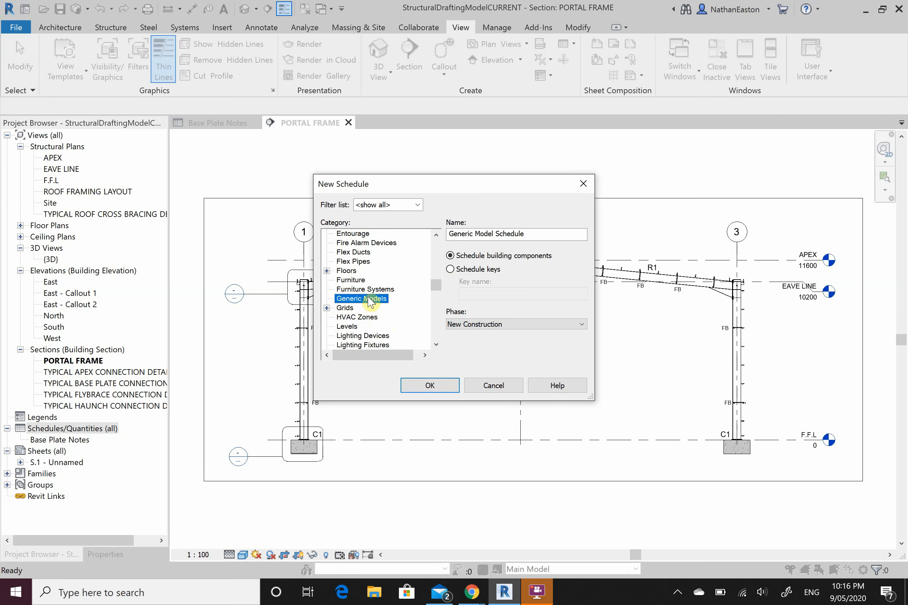
Step: Name the new Generic Models schedule "General Notes"
{"action": "left_click", "coordinate": [536, 237]}
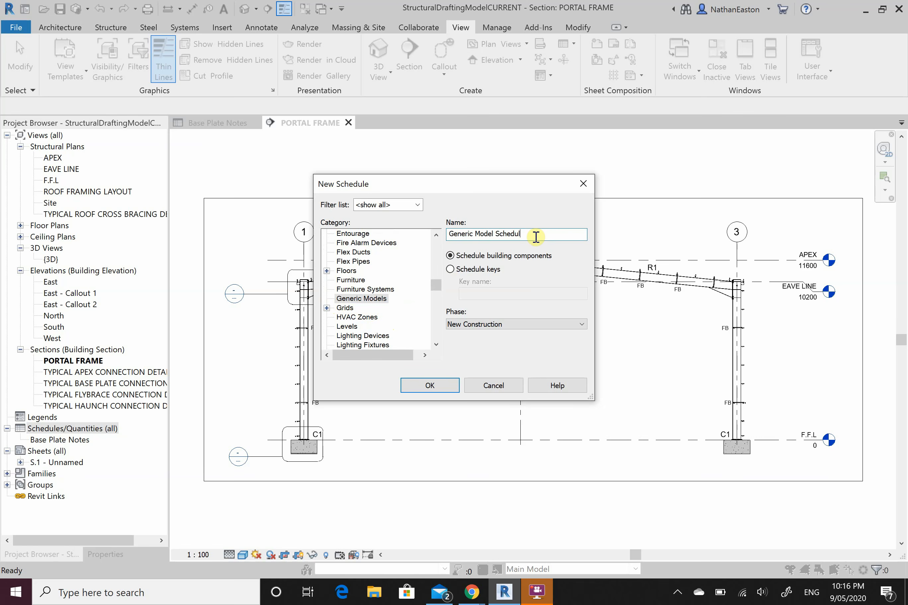
{"action": "key", "text": "BackSpace"}
{"action": "key", "text": "BackSpace"}
{"action": "key", "text": "BackSpace"}
{"action": "key", "text": "BackSpace"}
{"action": "key", "text": "BackSpace"}
{"action": "key", "text": "BackSpace"}
{"action": "key", "text": "BackSpace"}
{"action": "key", "text": "BackSpace"}
{"action": "key", "text": "BackSpace"}
{"action": "key", "text": "BackSpace"}
{"action": "key", "text": "BackSpace"}
{"action": "key", "text": "BackSpace"}
{"action": "key", "text": "BackSpace"}
{"action": "type", "text": "al Notes"}
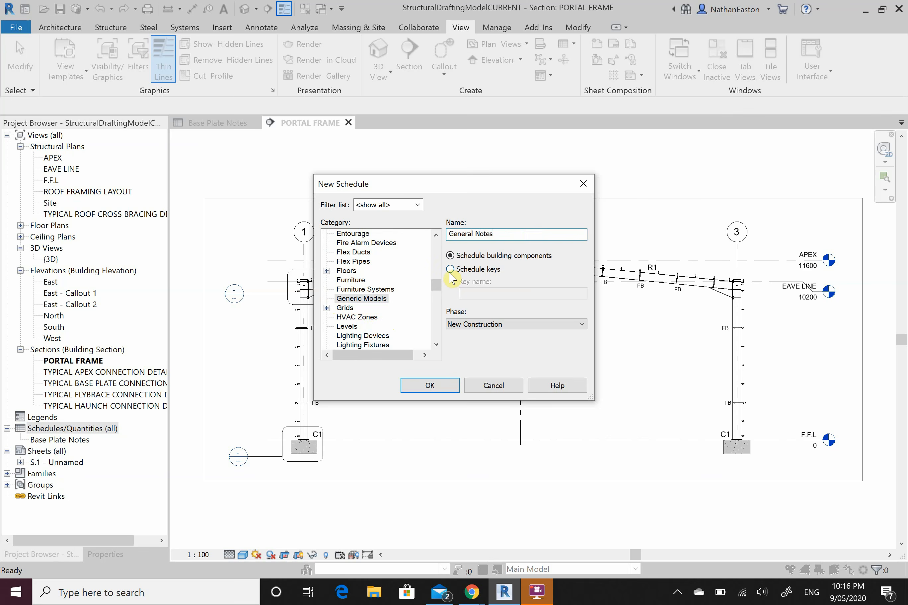
Step: Make it a key schedule with the key name "General Notes" and create it
{"action": "left_click", "coordinate": [450, 269]}
{"action": "left_click_drag", "start_coordinate": [524, 293], "coordinate": [485, 296]}
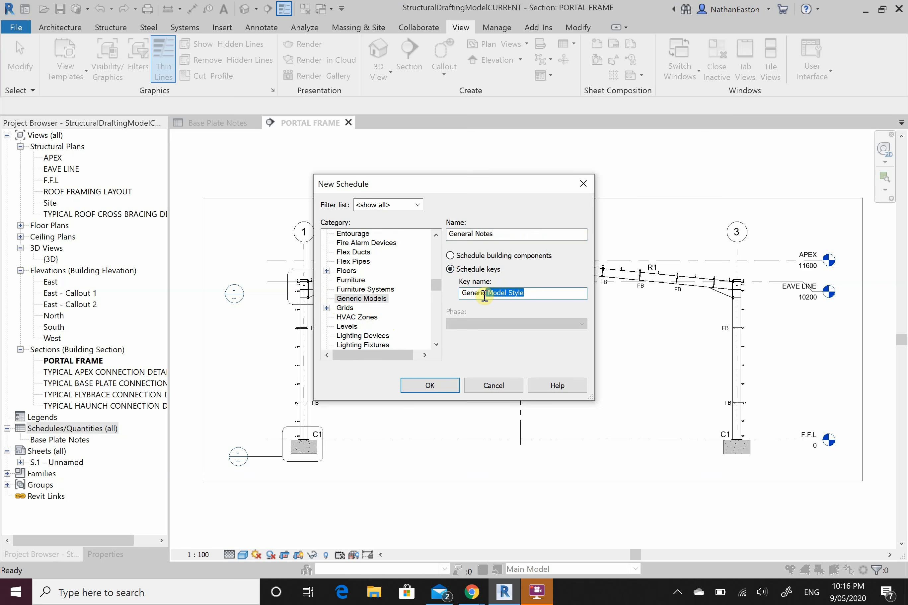
{"action": "key", "text": "BackSpace"}
{"action": "type", "text": "al Notes"}
{"action": "left_click", "coordinate": [449, 389]}
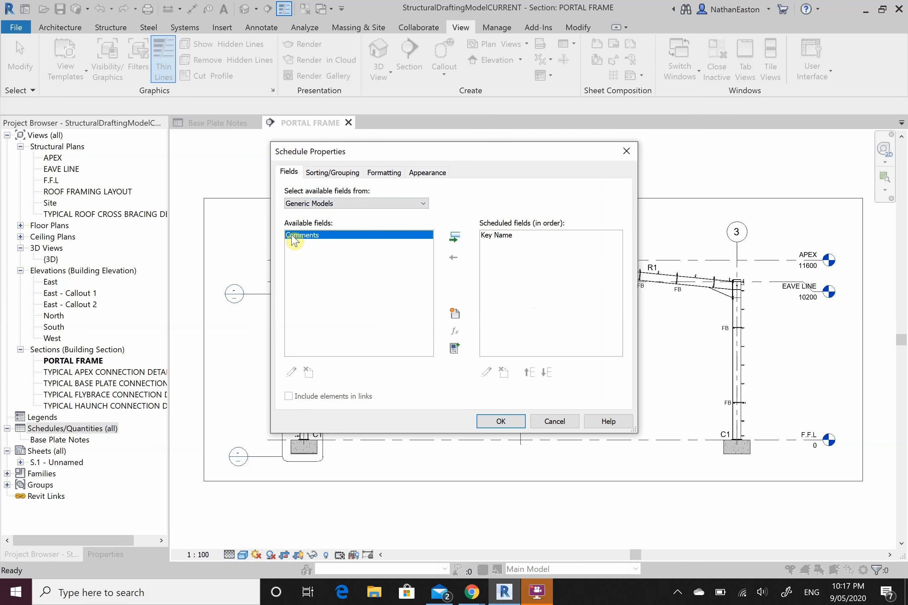
Step: Add the Comments field to the scheduled fields, accept the schedule properties and widen the Comments column
{"action": "left_click", "coordinate": [455, 239]}
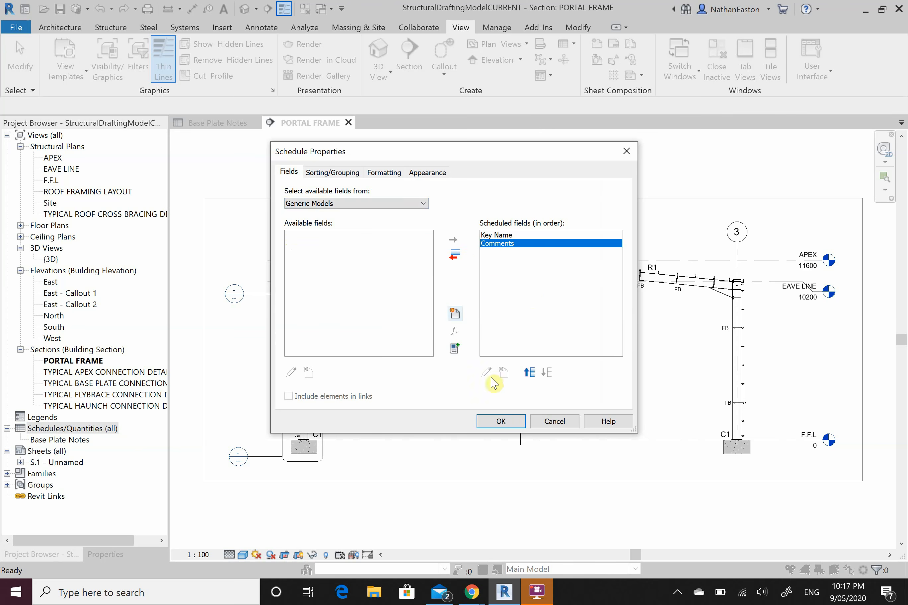
{"action": "left_click", "coordinate": [500, 422]}
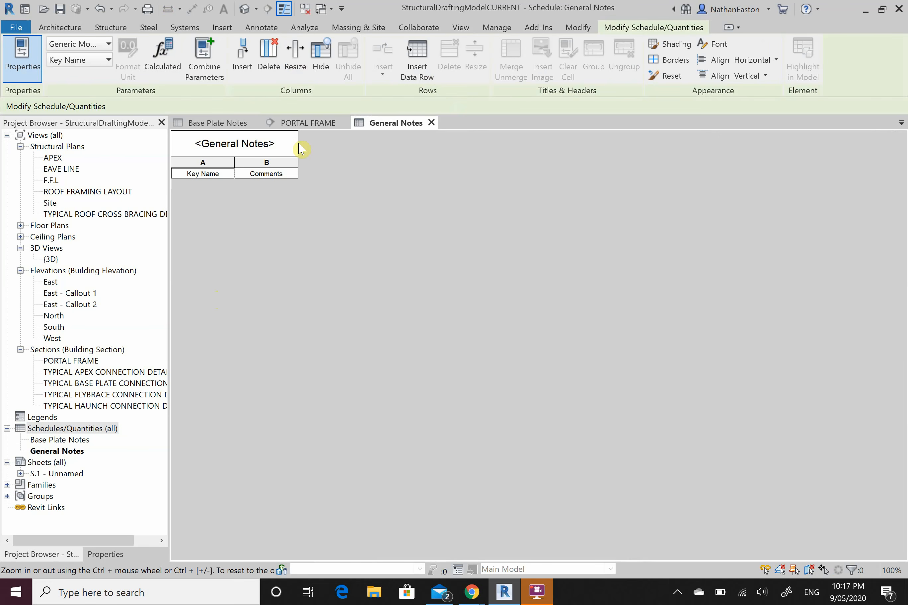
{"action": "left_click_drag", "start_coordinate": [297, 161], "coordinate": [453, 157]}
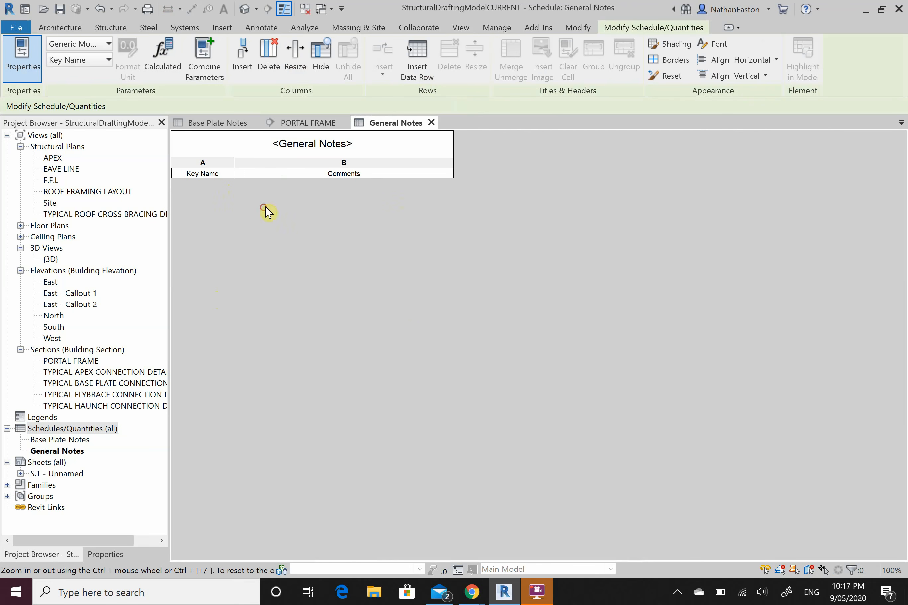
Step: Insert ten data rows into the General Notes schedule
{"action": "left_click", "coordinate": [427, 64]}
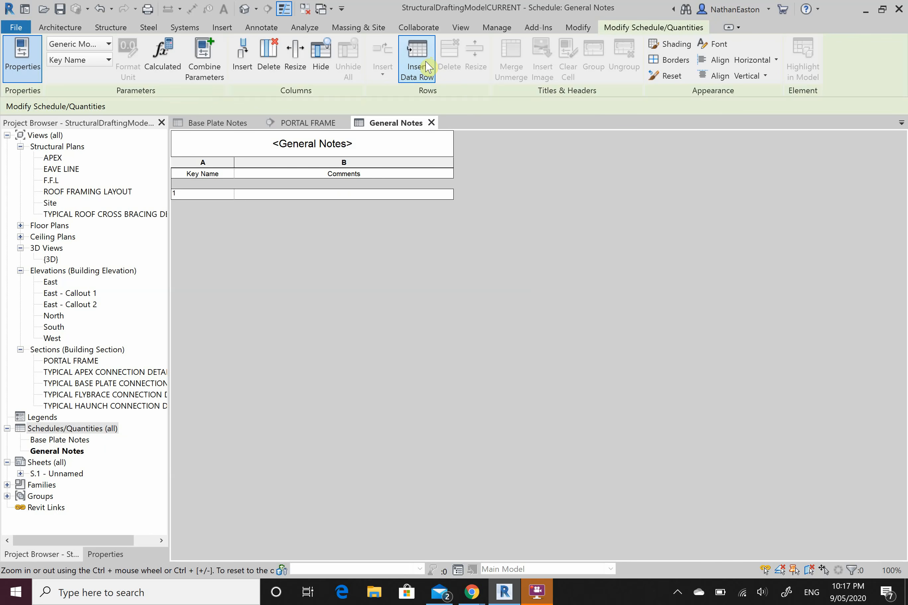
{"action": "left_click", "coordinate": [427, 66]}
{"action": "left_click", "coordinate": [427, 66]}
{"action": "left_click", "coordinate": [427, 66]}
{"action": "left_click", "coordinate": [427, 65]}
{"action": "left_click", "coordinate": [427, 65]}
{"action": "left_click", "coordinate": [427, 66]}
{"action": "left_click", "coordinate": [428, 66]}
{"action": "left_click", "coordinate": [428, 66]}
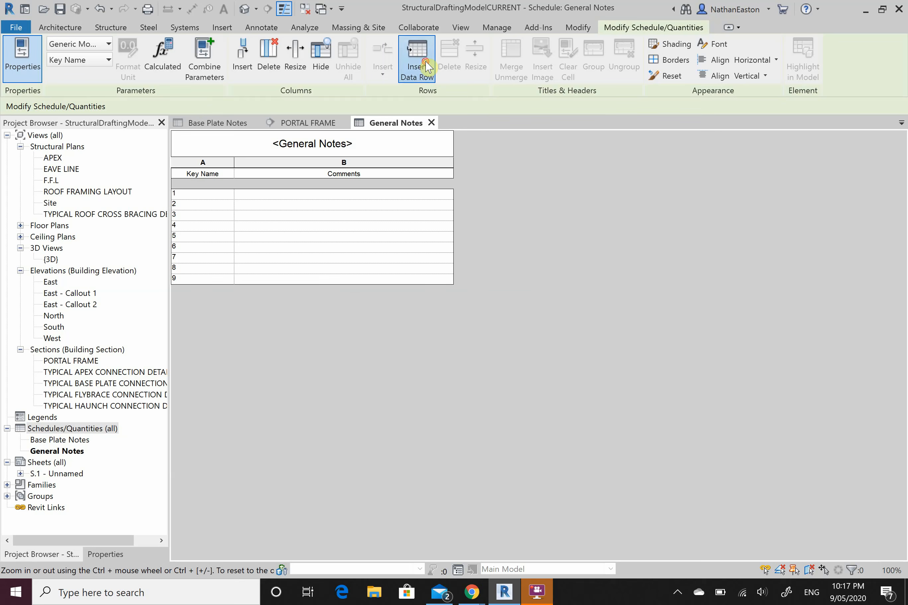
{"action": "left_click", "coordinate": [427, 66]}
Step: Turn off the headers and grid lines in the General Notes schedule's appearance settings
{"action": "left_click", "coordinate": [344, 194]}
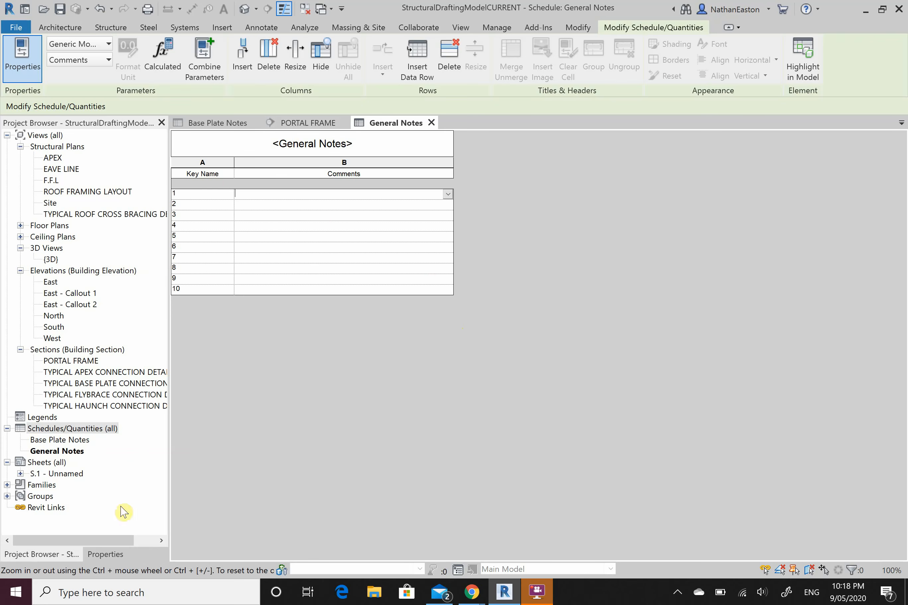
{"action": "left_click", "coordinate": [105, 554]}
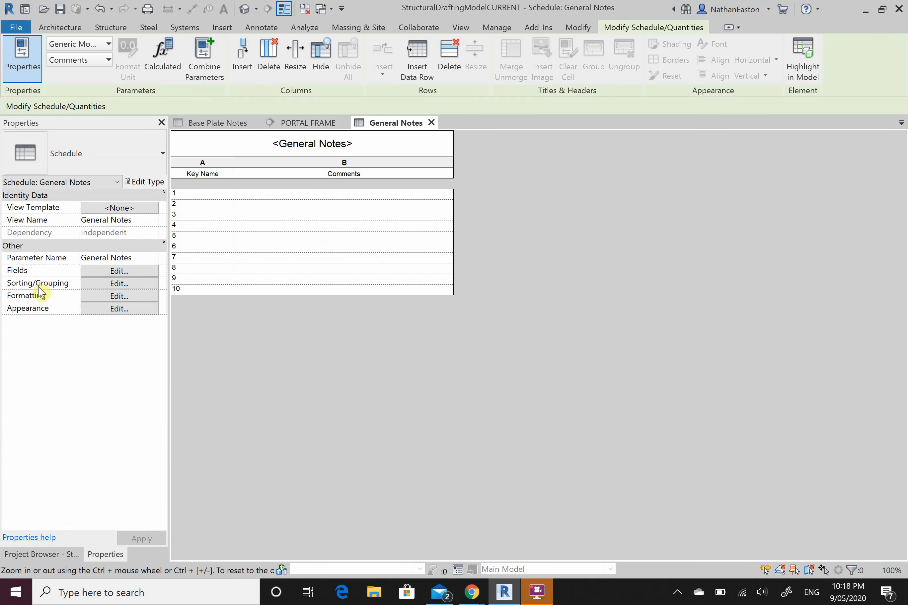
{"action": "left_click", "coordinate": [121, 271]}
{"action": "left_click", "coordinate": [335, 174]}
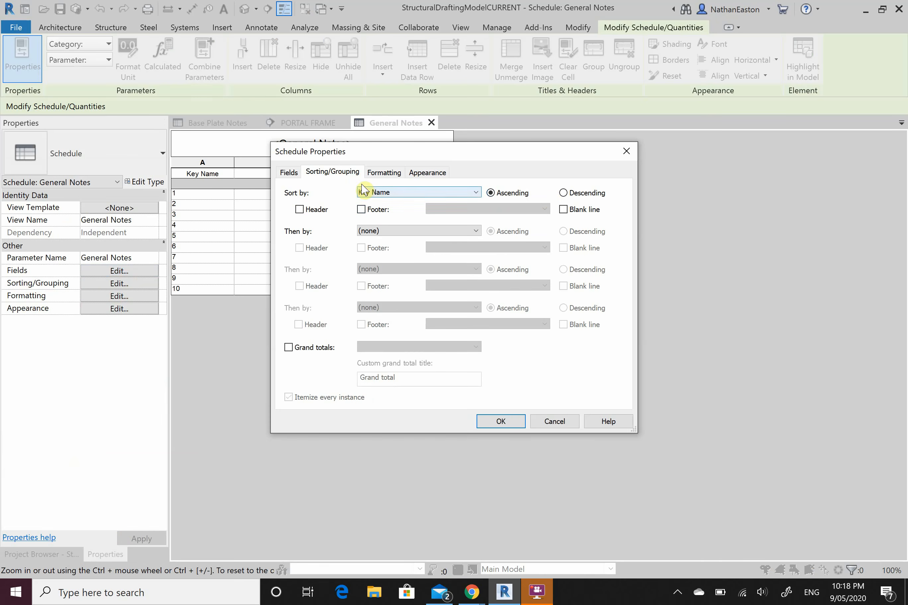
{"action": "left_click", "coordinate": [381, 174]}
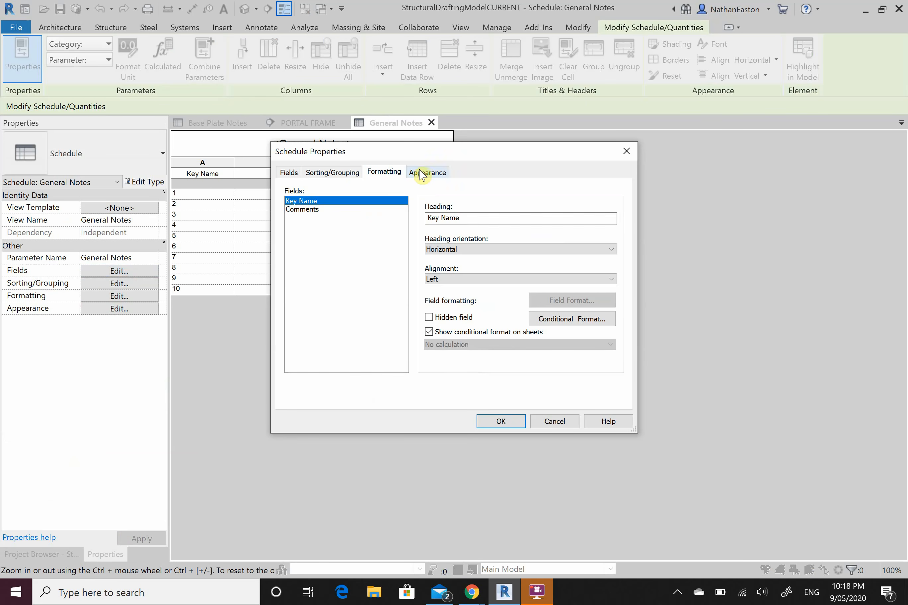
{"action": "left_click", "coordinate": [429, 173]}
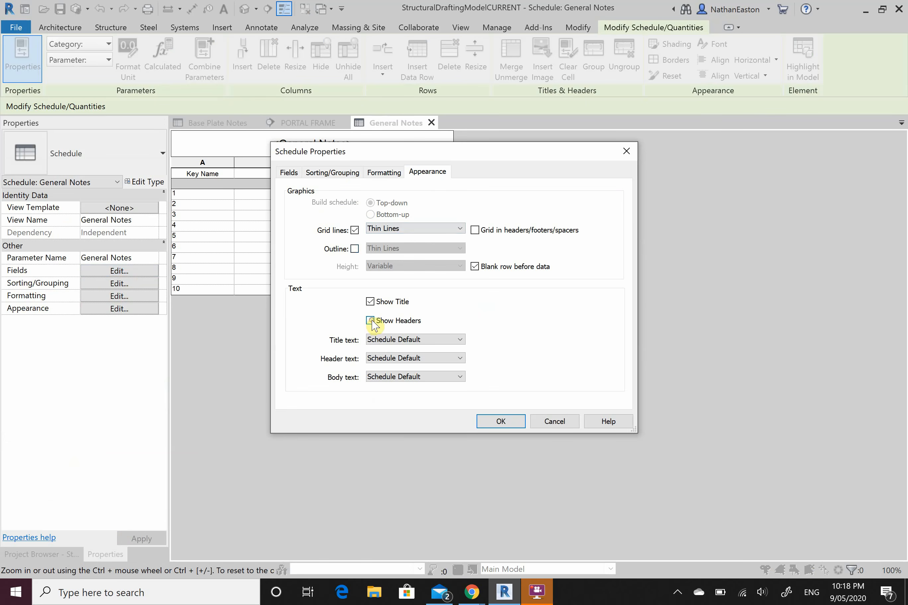
{"action": "left_click", "coordinate": [354, 230]}
{"action": "left_click", "coordinate": [506, 425]}
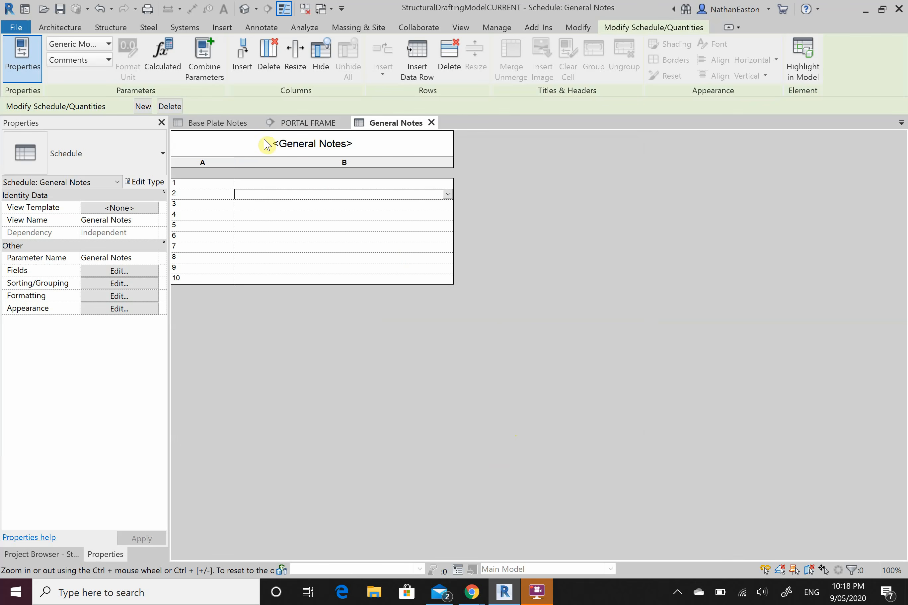
Step: Set the schedule title's font to bold Arial Black at 5 mm
{"action": "double_click", "coordinate": [356, 150]}
{"action": "left_click_drag", "start_coordinate": [387, 146], "coordinate": [278, 149]}
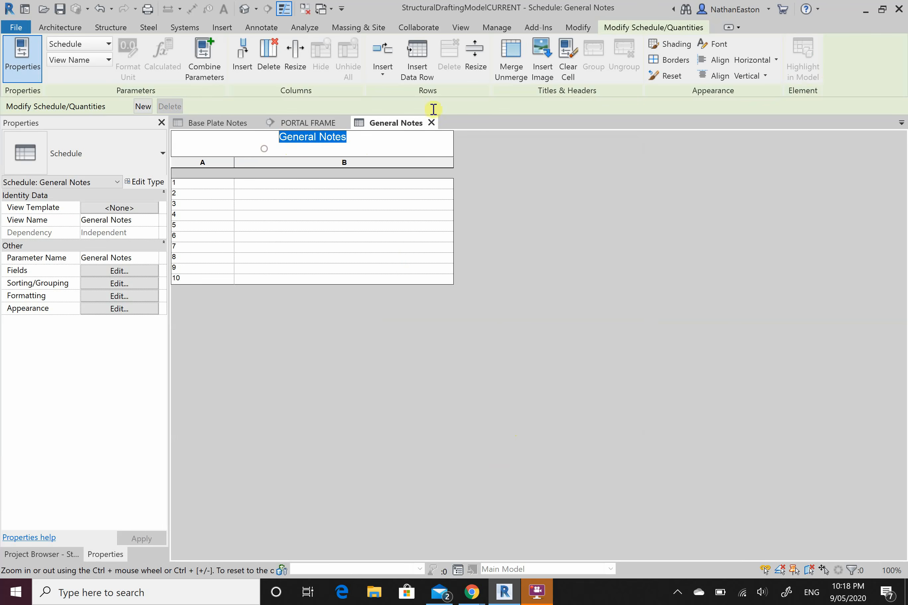
{"action": "left_click", "coordinate": [713, 45]}
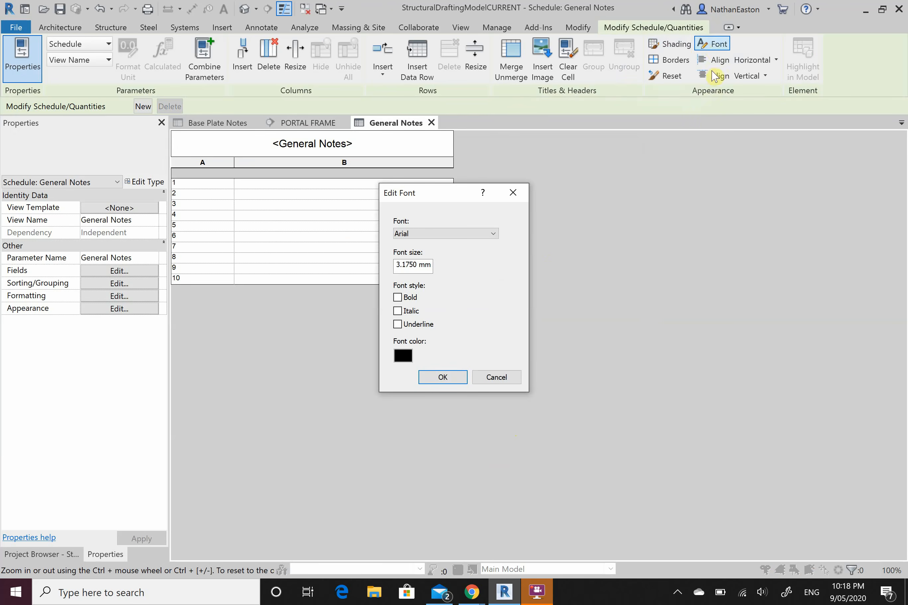
{"action": "left_click", "coordinate": [478, 236]}
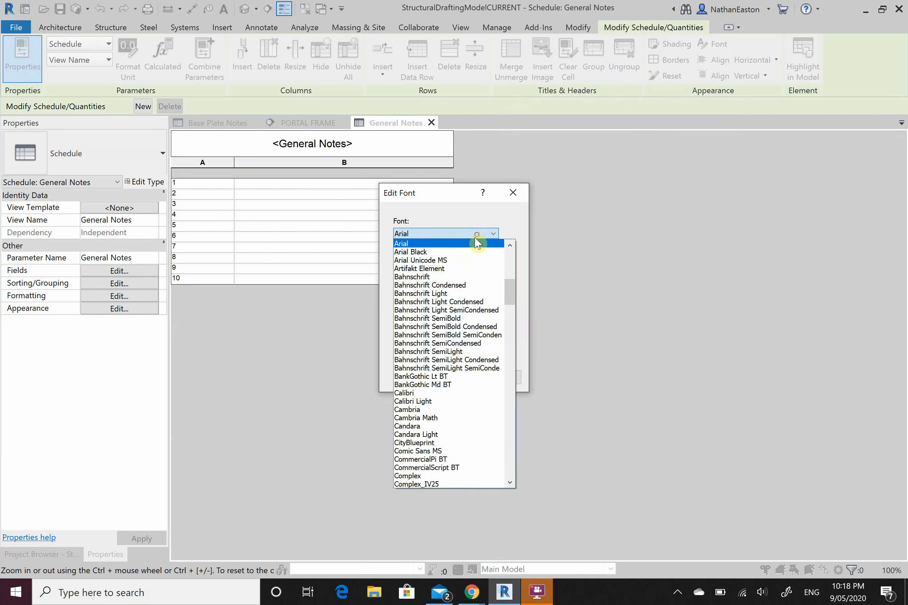
{"action": "left_click", "coordinate": [465, 258]}
{"action": "left_click", "coordinate": [397, 297]}
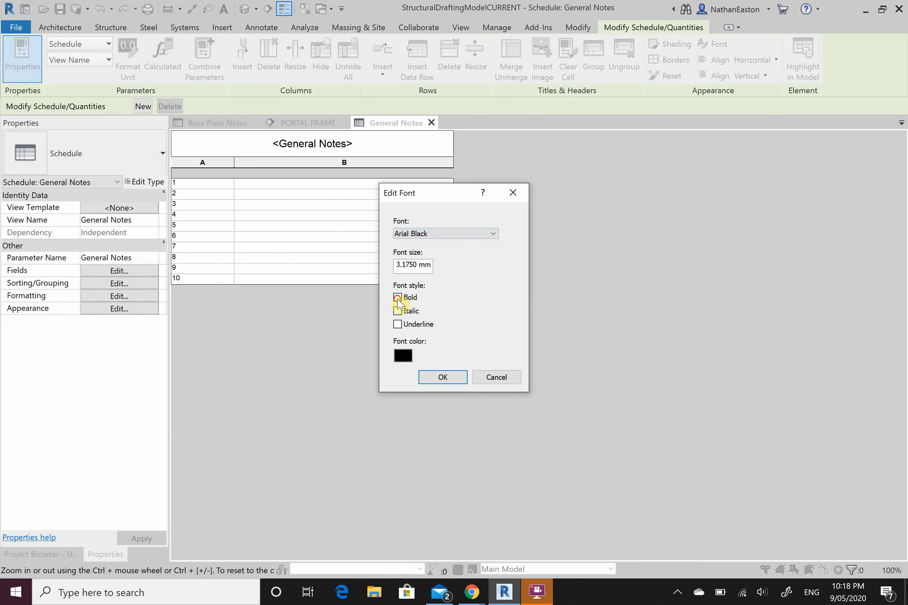
{"action": "left_click_drag", "start_coordinate": [417, 265], "coordinate": [371, 265]}
{"action": "type", "text": "5"}
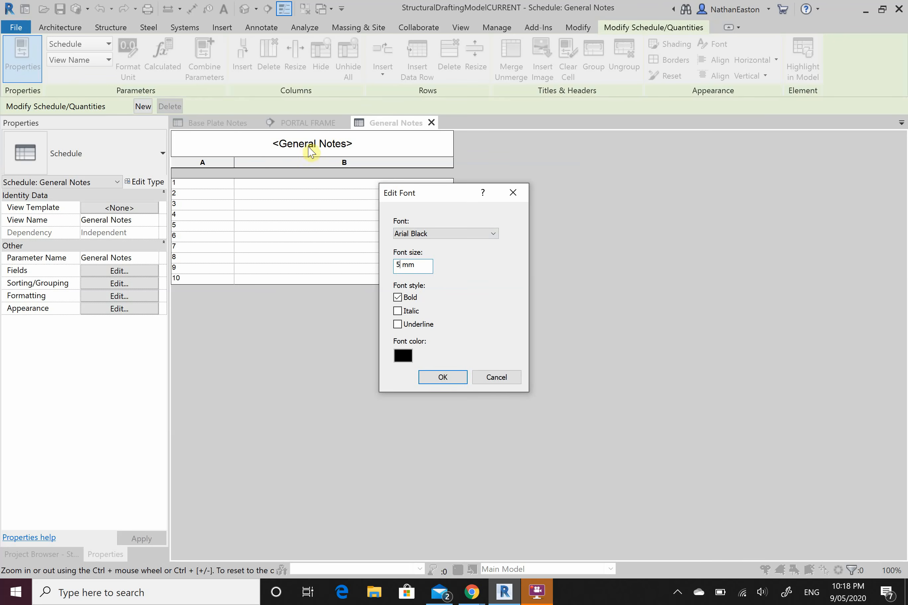
{"action": "left_click", "coordinate": [443, 378]}
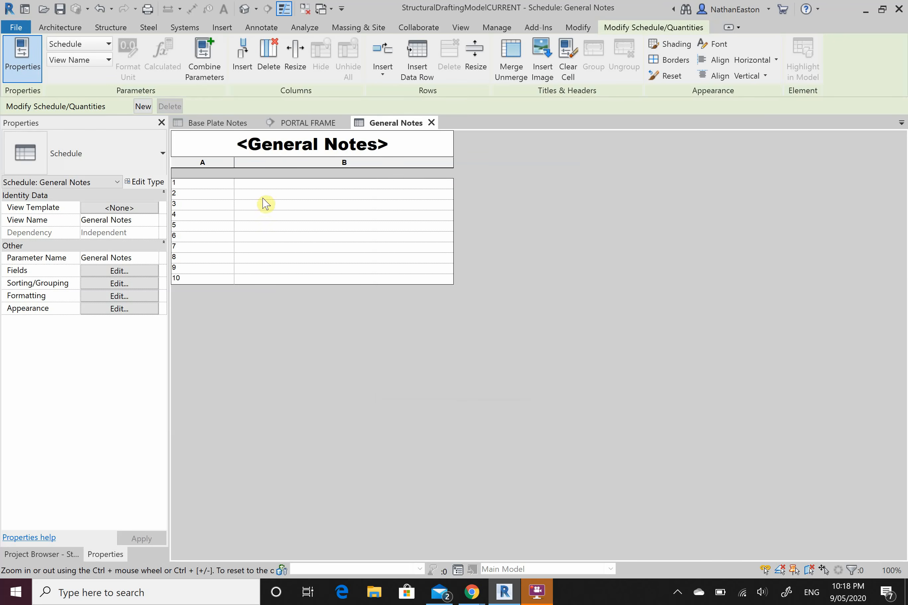
Step: Enter note 1: "ALL STEEL WORK TO BE GRIT BLAED TO CLASS 2.5 AND THEN APPLY MINIMUM 2 COATS OF INORGANIC ZINC SILICATE PRIMER TO PROTECT AGAINST CORROSION"
{"action": "left_click", "coordinate": [308, 185]}
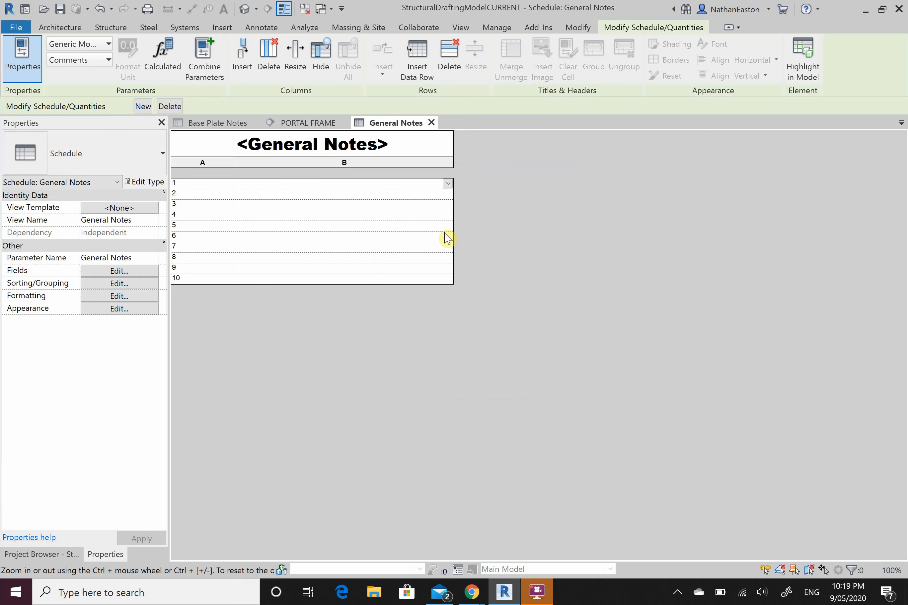
{"action": "type", "text": "ALL"}
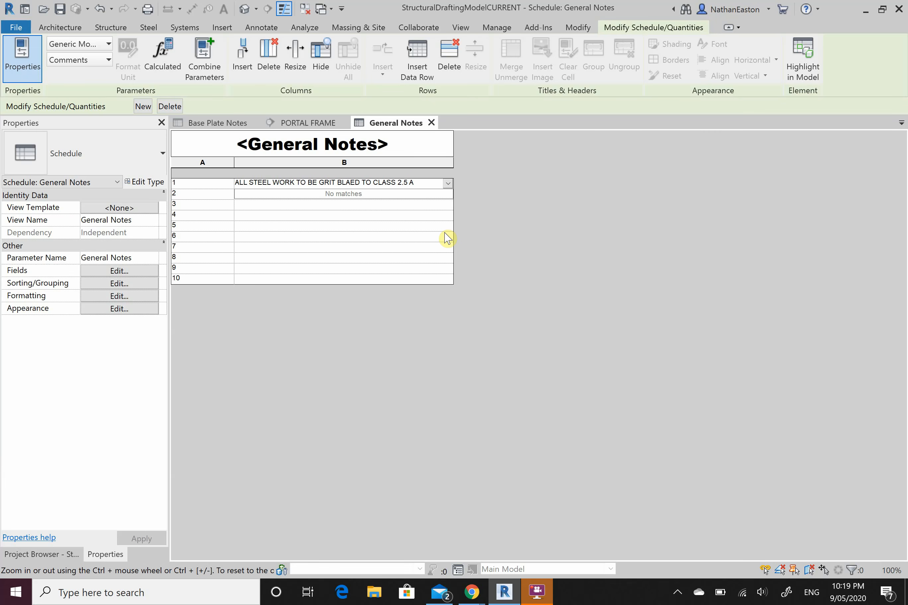
{"action": "type", "text": "APPL"}
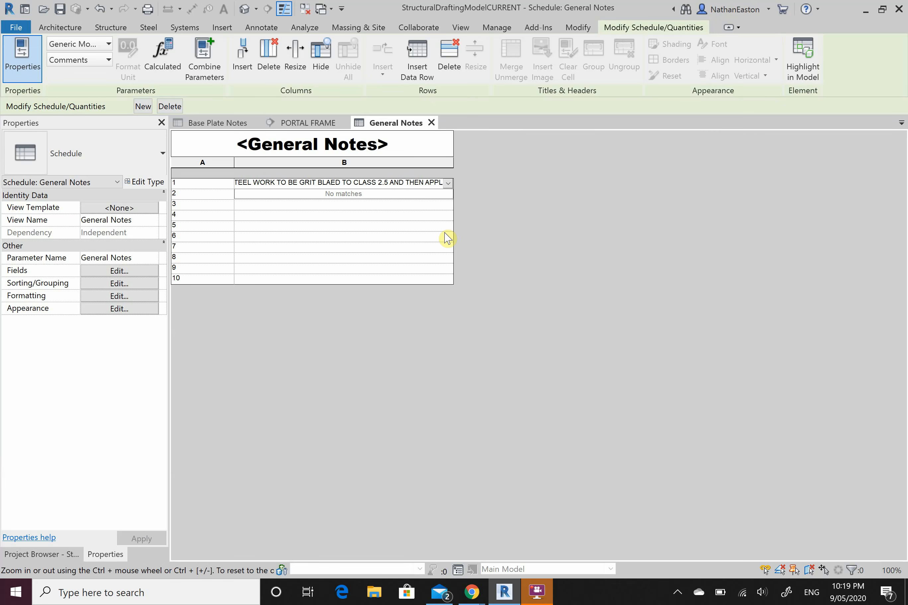
{"action": "type", "text": "Y MINIMUM 2"}
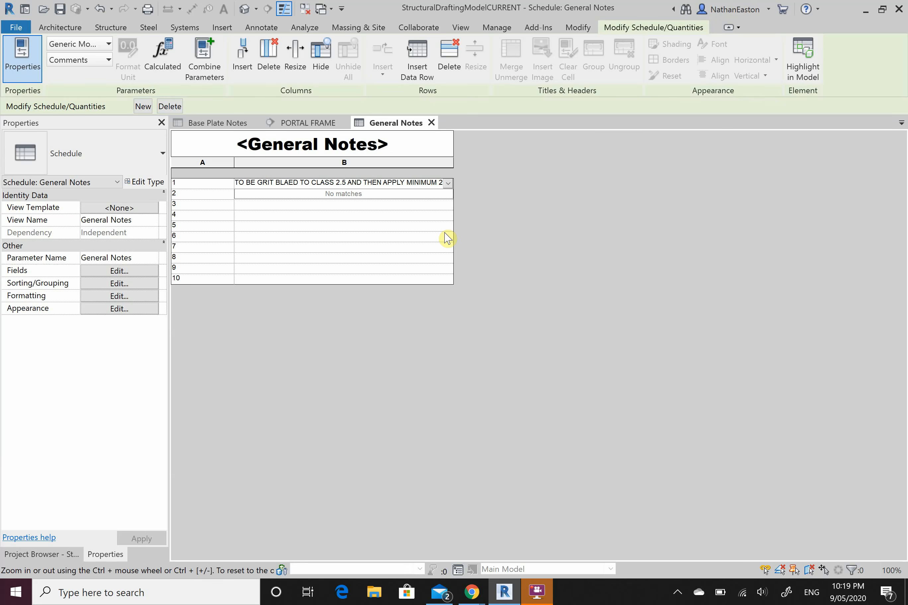
{"action": "type", "text": " COATS OF"}
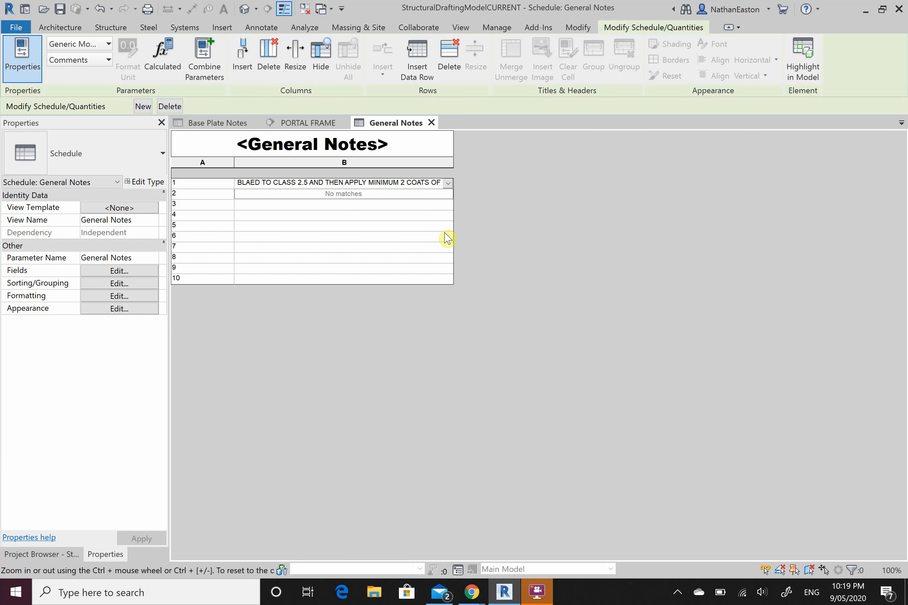
{"action": "type", "text": " INORG"}
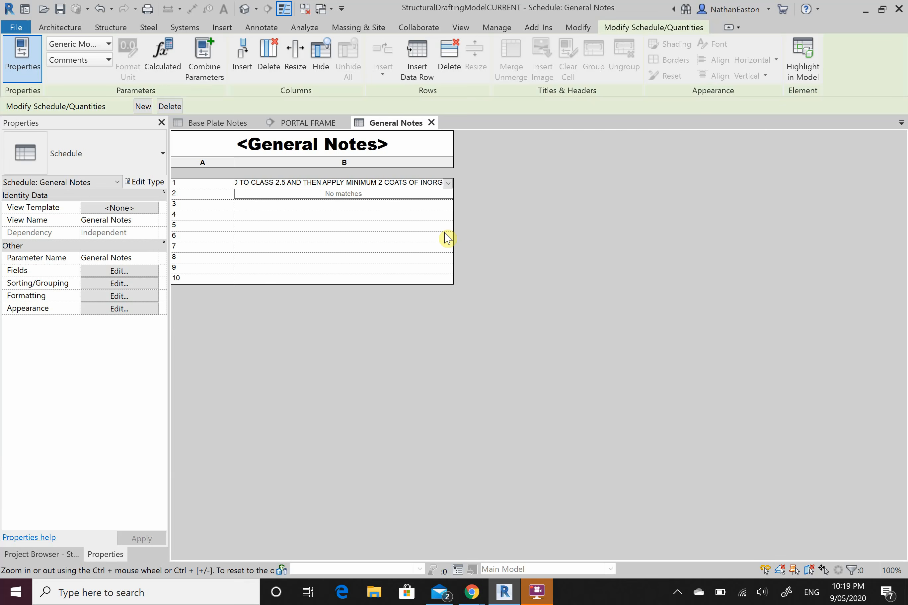
{"action": "type", "text": "ANIC ZINC"}
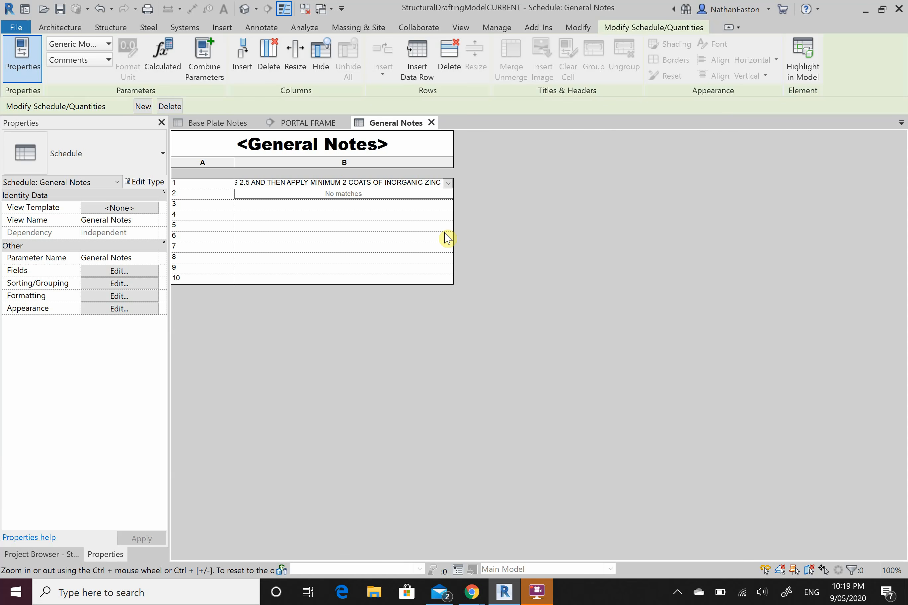
{"action": "type", "text": "SILI"}
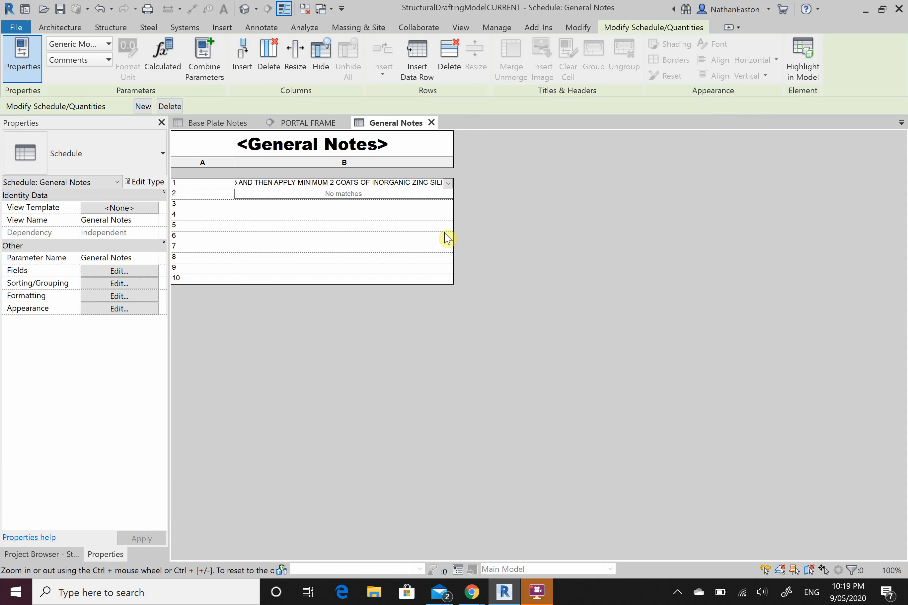
{"action": "type", "text": "CATE P"}
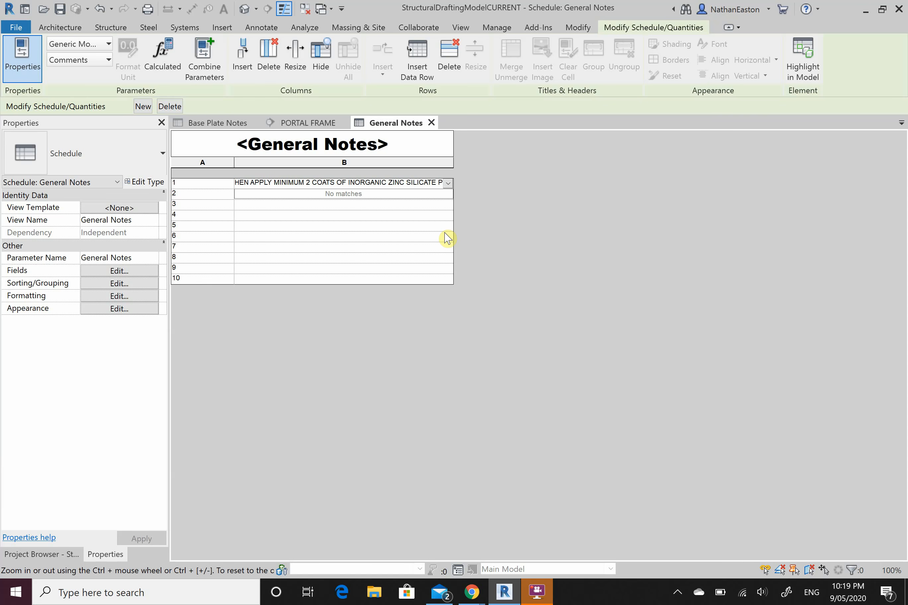
{"action": "type", "text": "RIMER TO PR"}
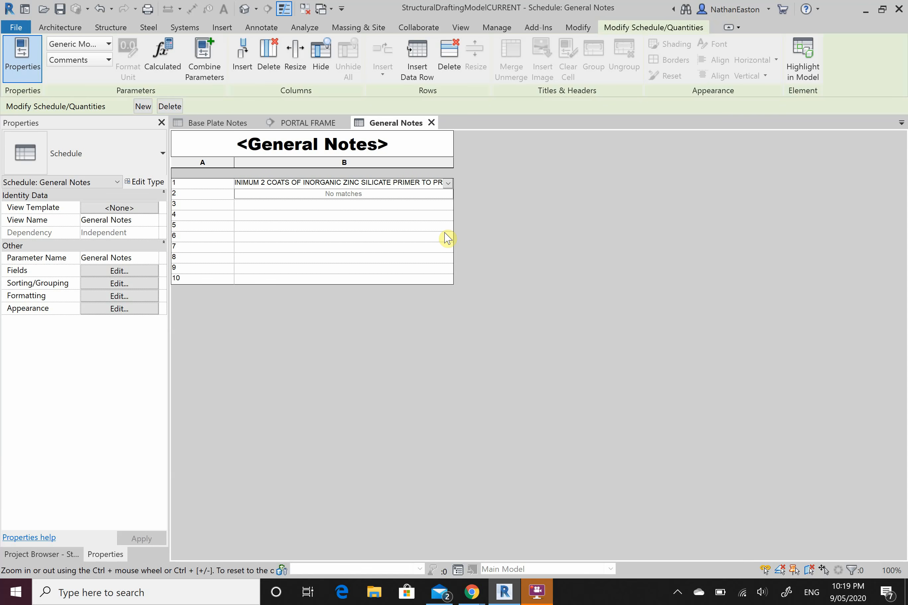
{"action": "type", "text": "OTECT AGAINS"}
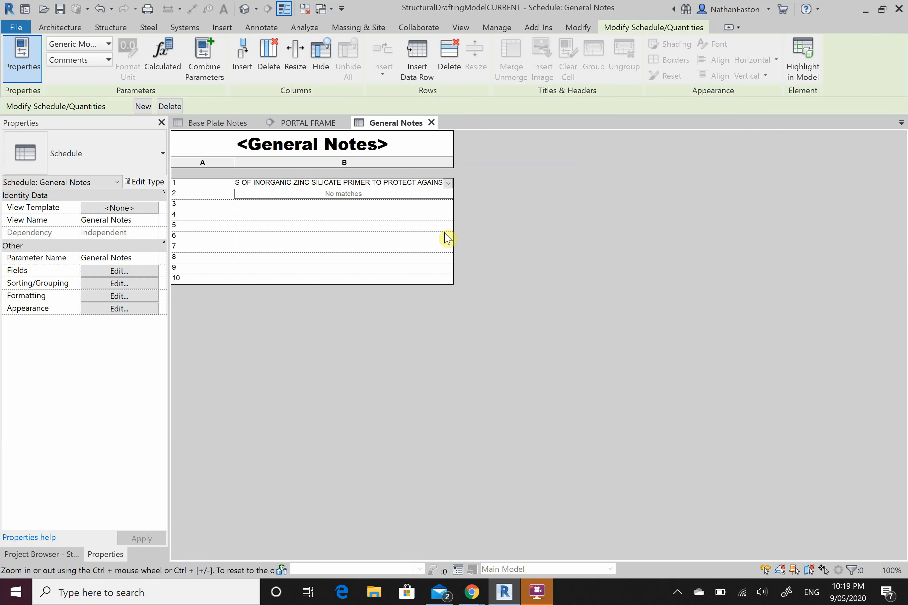
{"action": "type", "text": "T CORRO"}
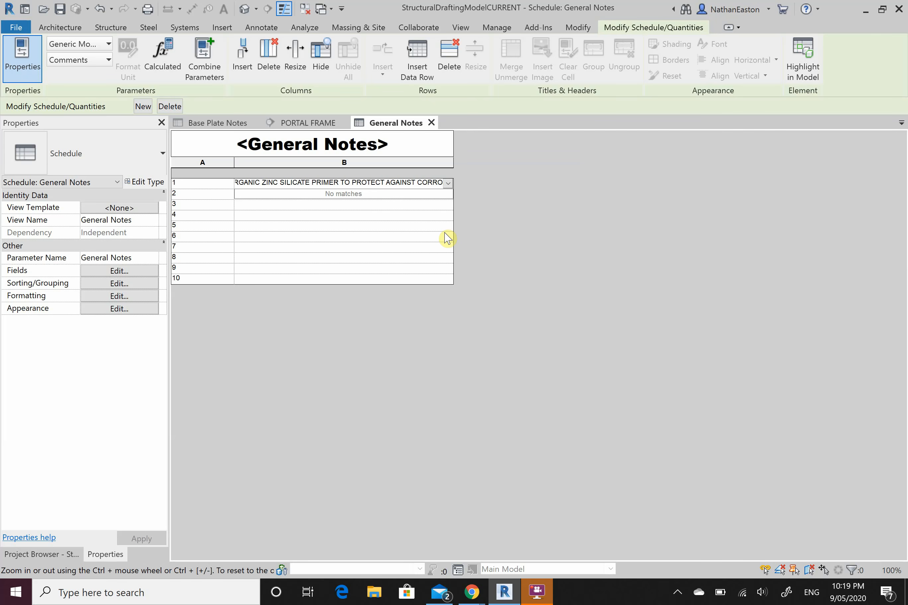
{"action": "type", "text": "SION"}
{"action": "key", "text": "Return"}
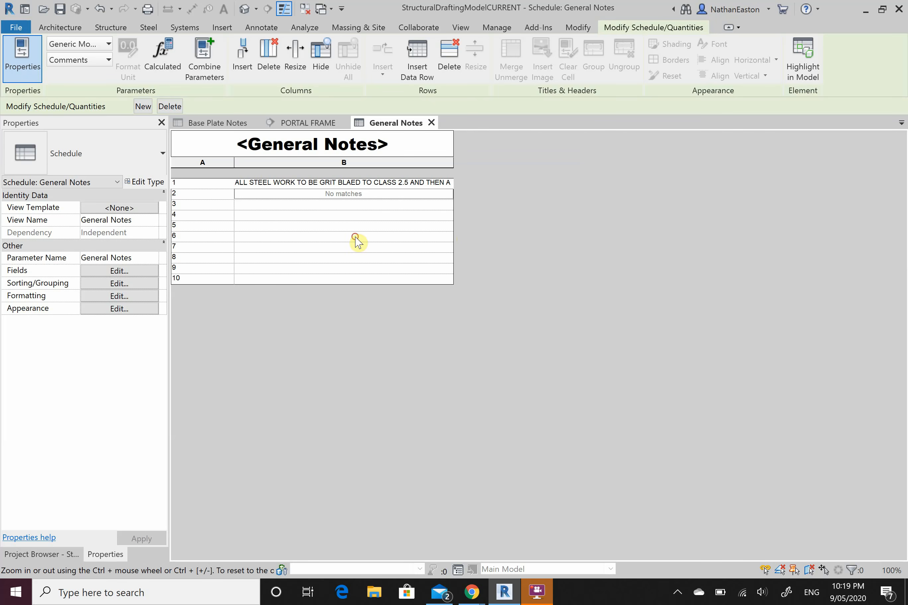
Step: Enter the row 2 comment "ALL STEEL WORK TO BE FABRICATED FROM SHOPWORK DRAWINGS IN A SPECIALISED STEEL WORK FABRICATION BY PROFESSIONAL BOILER MAKERS"
{"action": "left_click", "coordinate": [291, 195]}
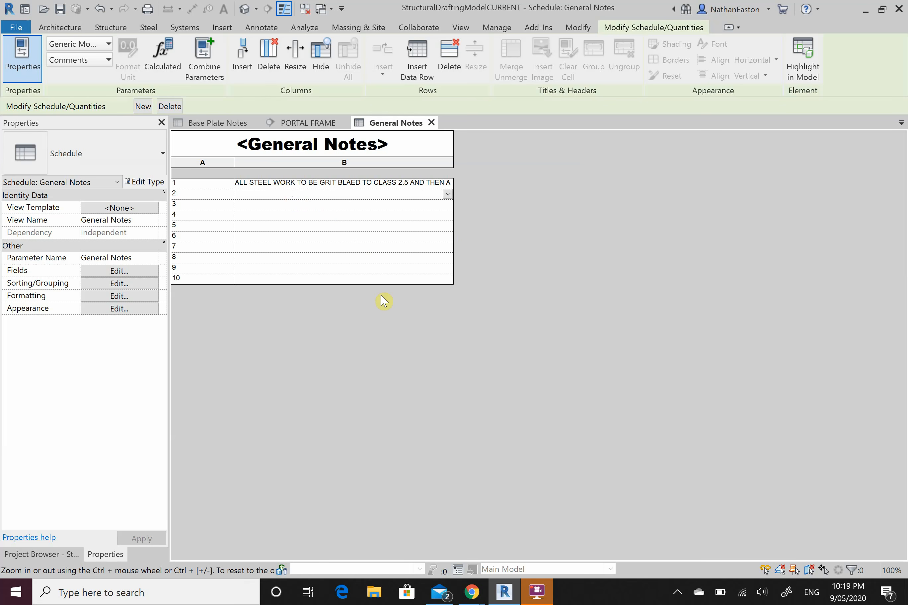
{"action": "type", "text": "ALL STE"}
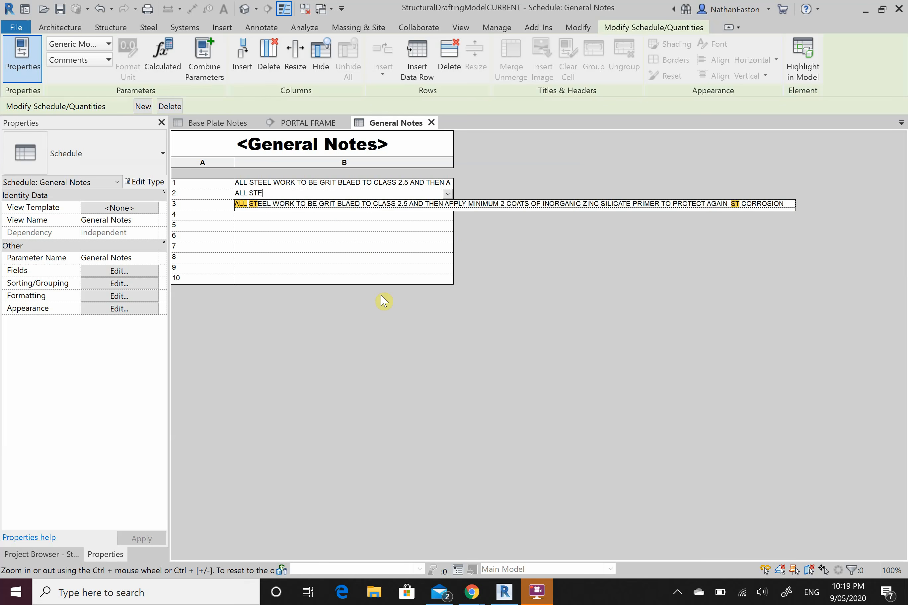
{"action": "type", "text": "EL WORK TO BE FABRICATED FROM SHOPWORK DRAW"}
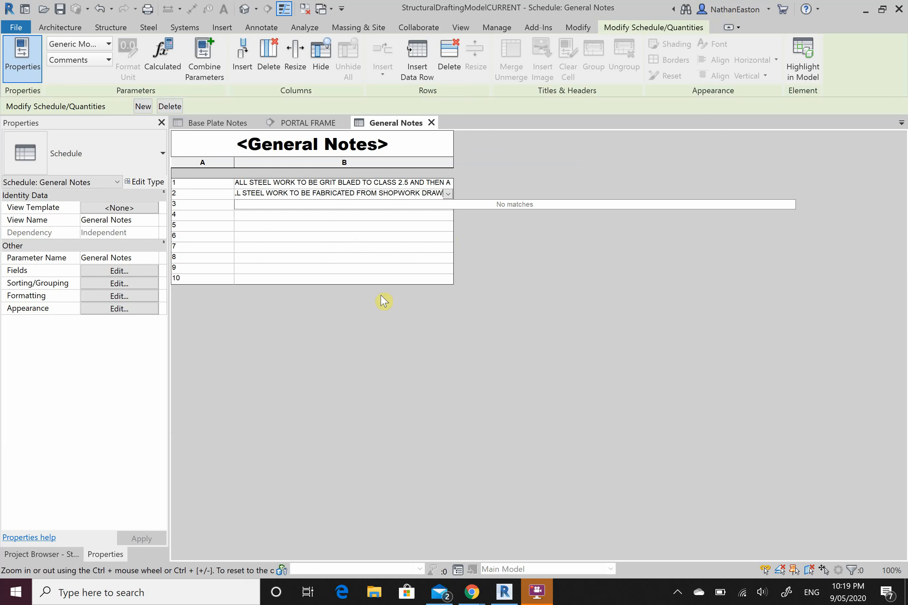
{"action": "type", "text": "IN A SPE"}
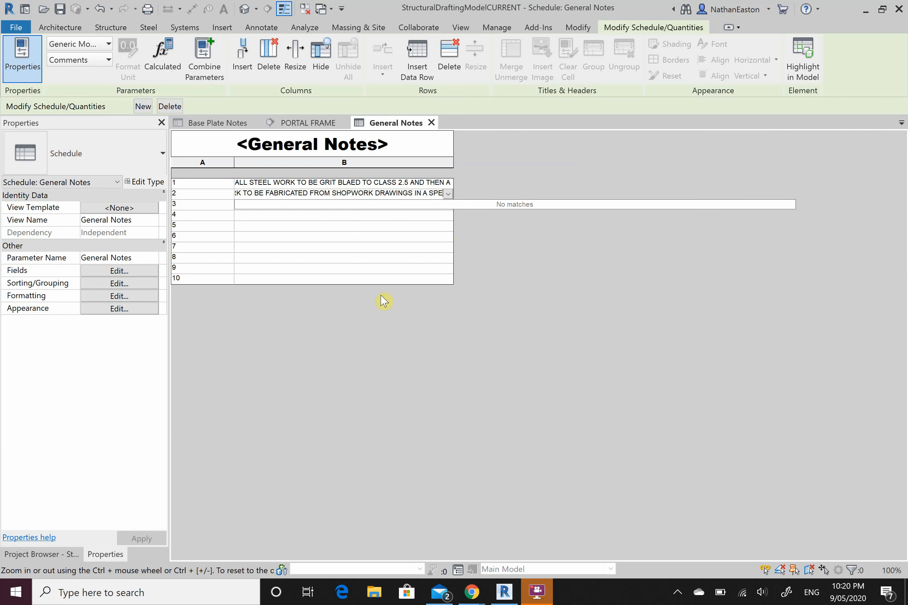
{"action": "type", "text": "CIALISED"}
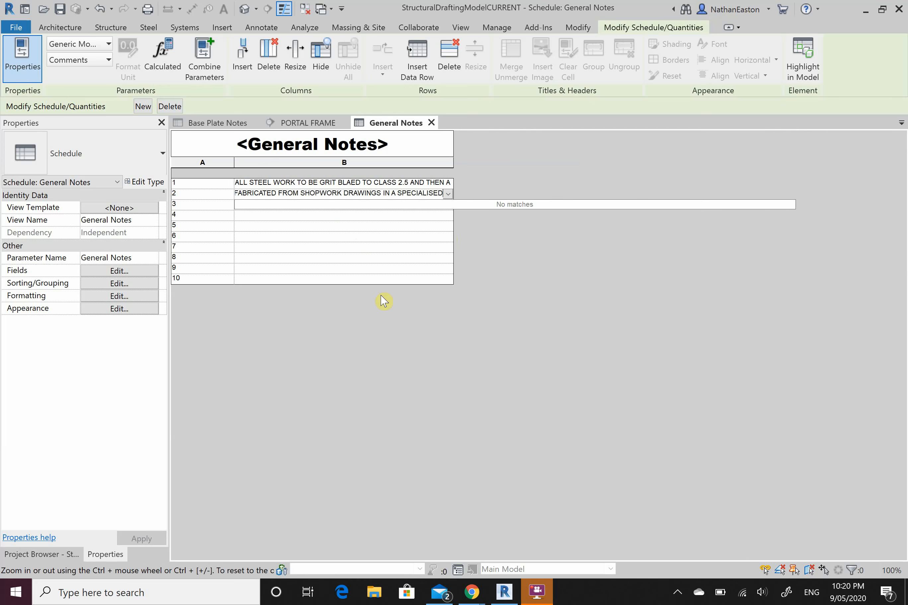
{"action": "type", "text": " STEEL WORK"}
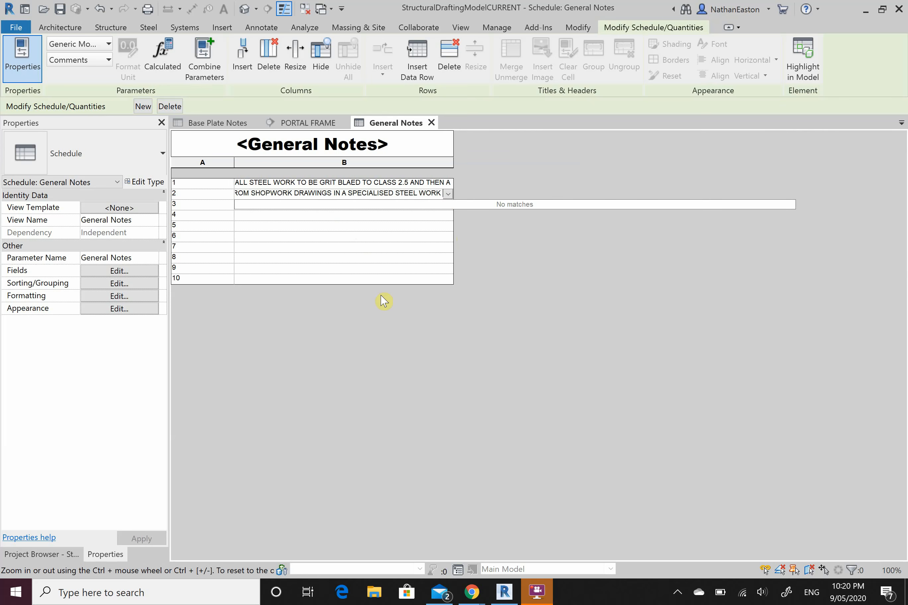
{"action": "type", "text": " FABRICAT"}
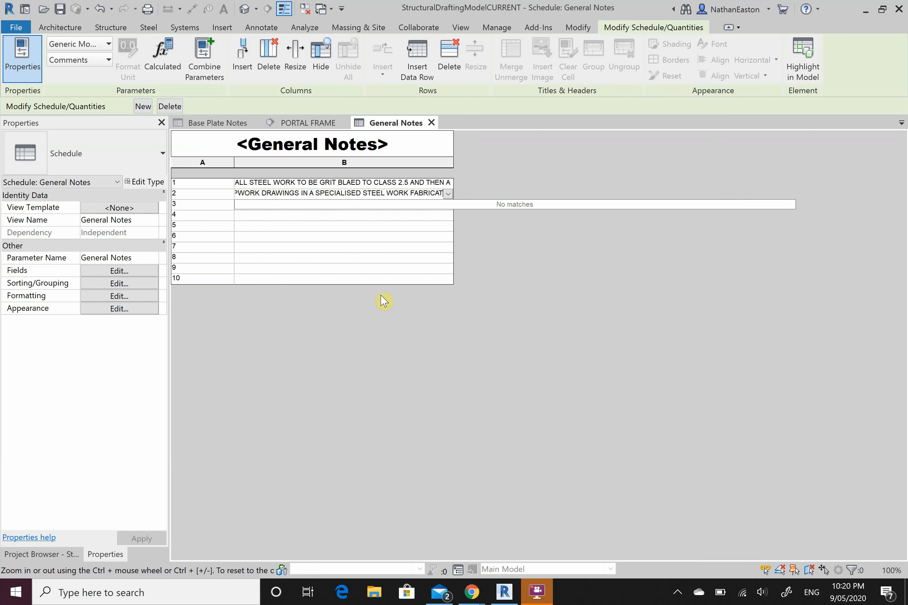
{"action": "type", "text": "ION BY P"}
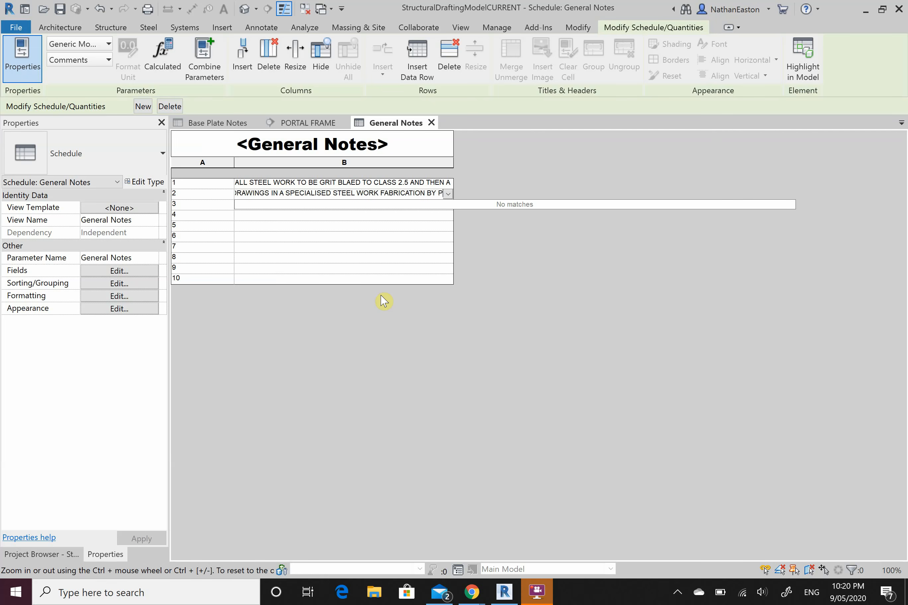
{"action": "type", "text": "ROFESSIONAL"}
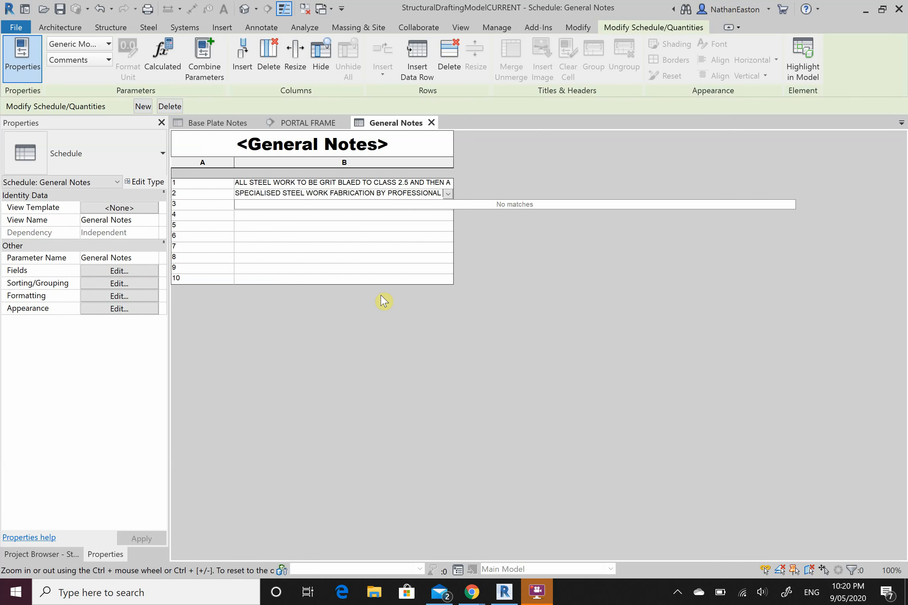
{"action": "type", "text": " BOILER MAKERS"}
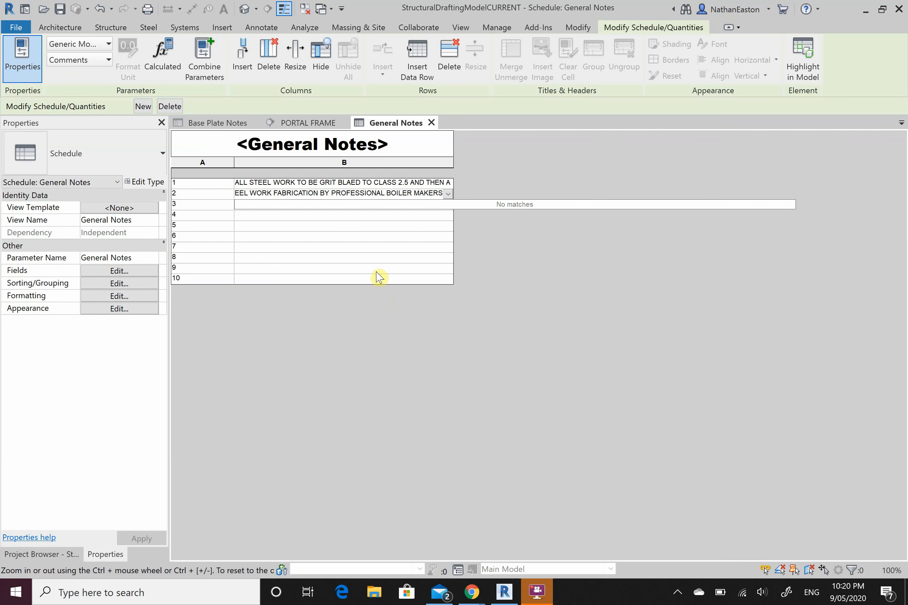
{"action": "left_click", "coordinate": [315, 225]}
Step: Enter "NO SITE WELDING IS PERMITTED" as the comment in row 3 of the General Notes schedule
{"action": "left_click", "coordinate": [294, 208]}
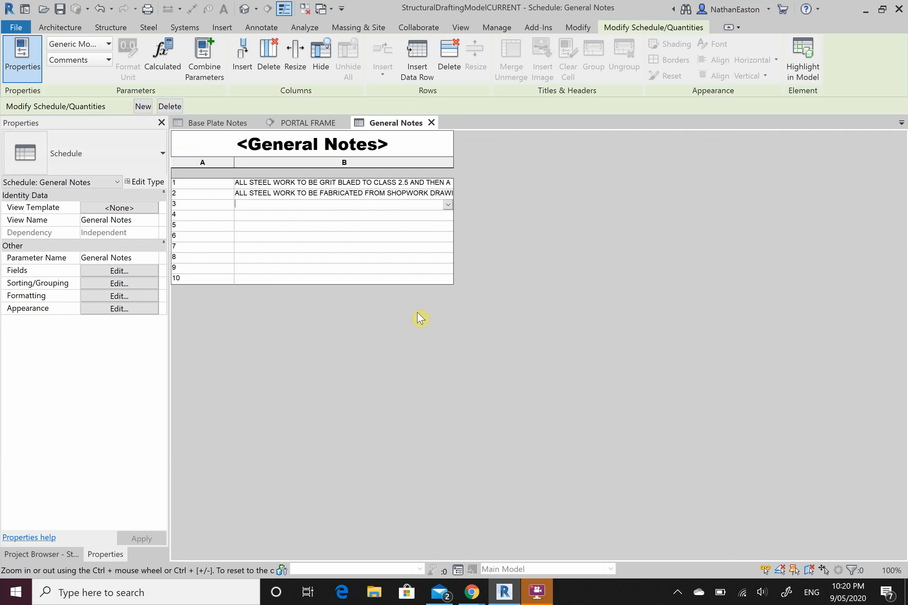
{"action": "type", "text": "NO SITE"}
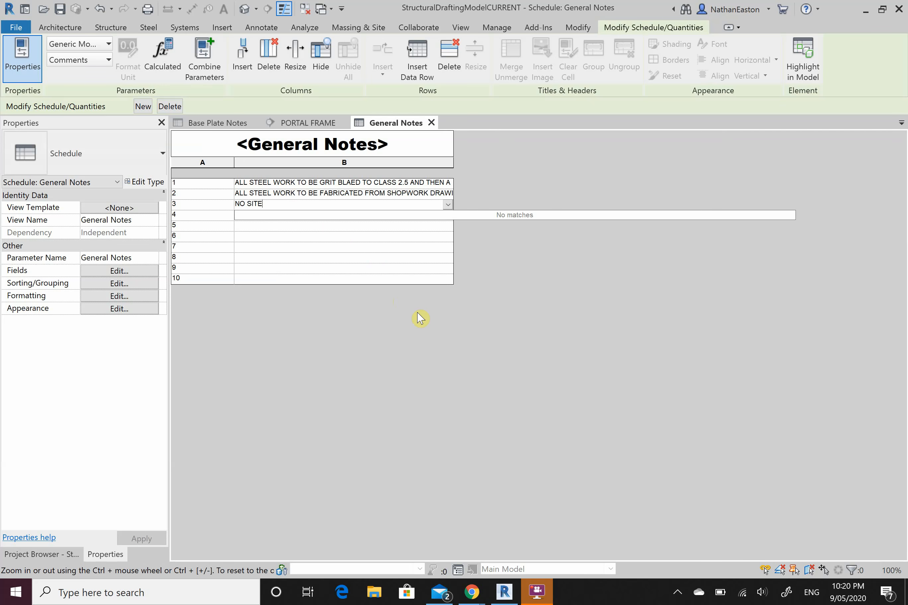
{"action": "type", "text": " WELDING IS PERMITTED"}
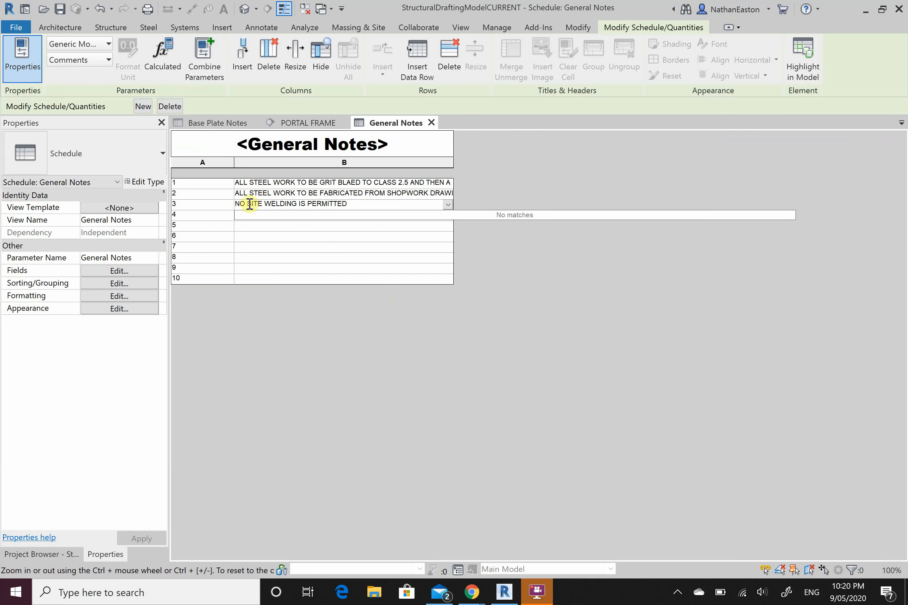
{"action": "left_click", "coordinate": [308, 230]}
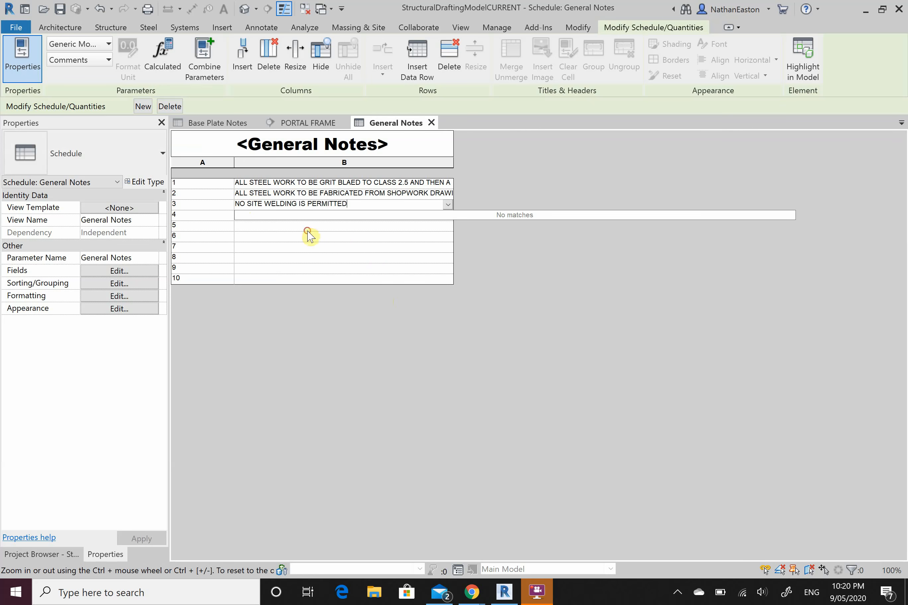
Step: Enter the row 4 comment "ALL STEEL WORK FABRICTION, SUPPLY & INSTALLATION SHALL BE IN ACCORDANCE WITH AS4100"
{"action": "left_click", "coordinate": [277, 214]}
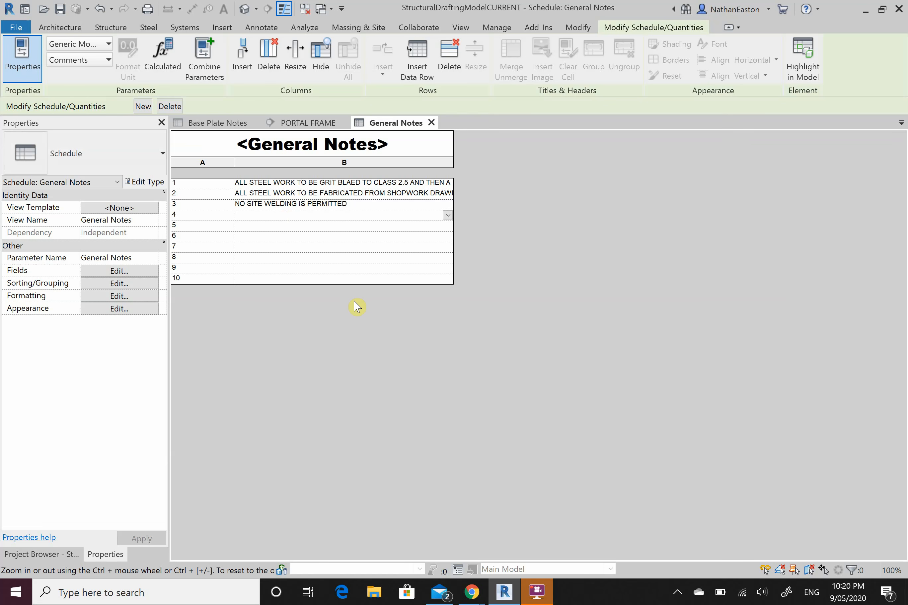
{"action": "type", "text": "ALL STE"}
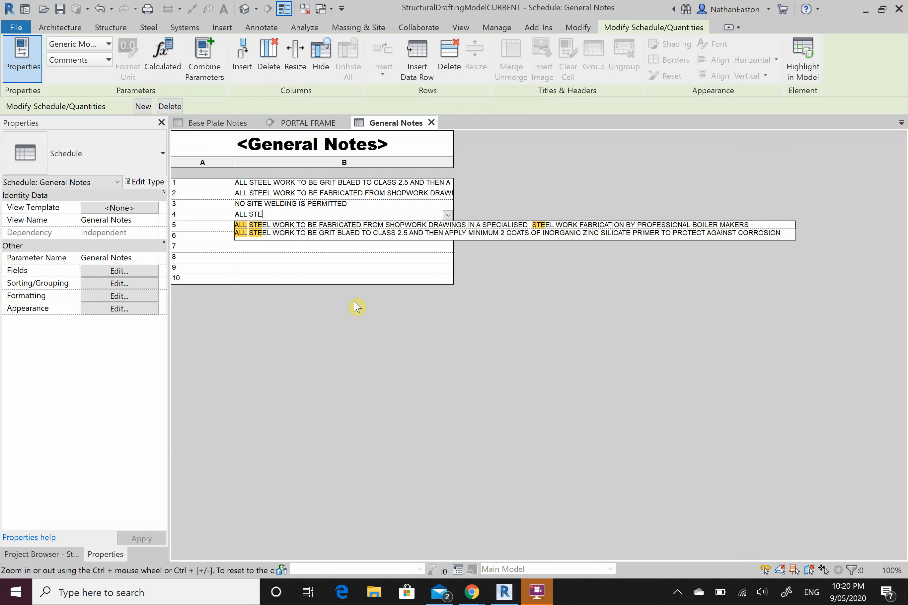
{"action": "type", "text": "EL WORK FABR"}
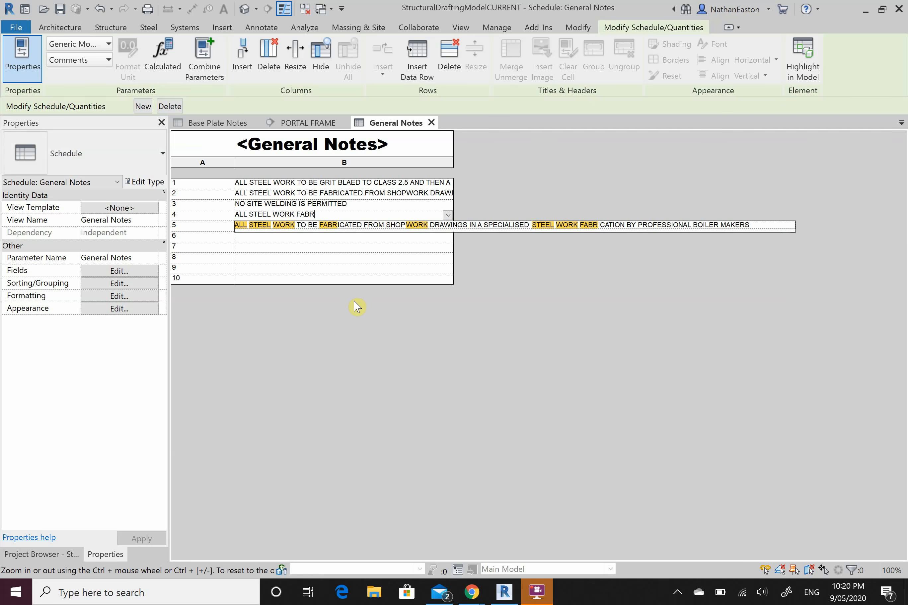
{"action": "type", "text": "ICTION,"}
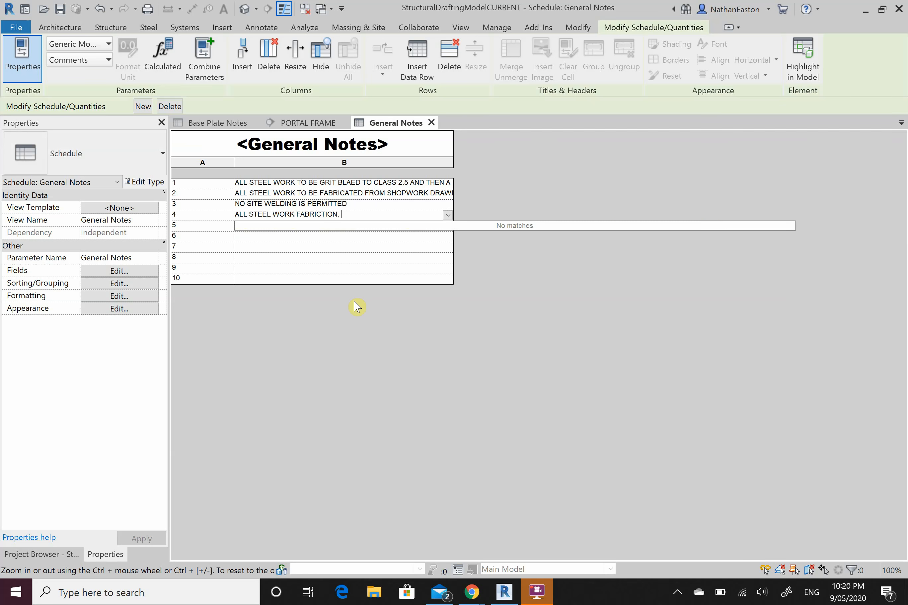
{"action": "type", "text": " SUPPLY & INSTALLATION SHALL BE IN"}
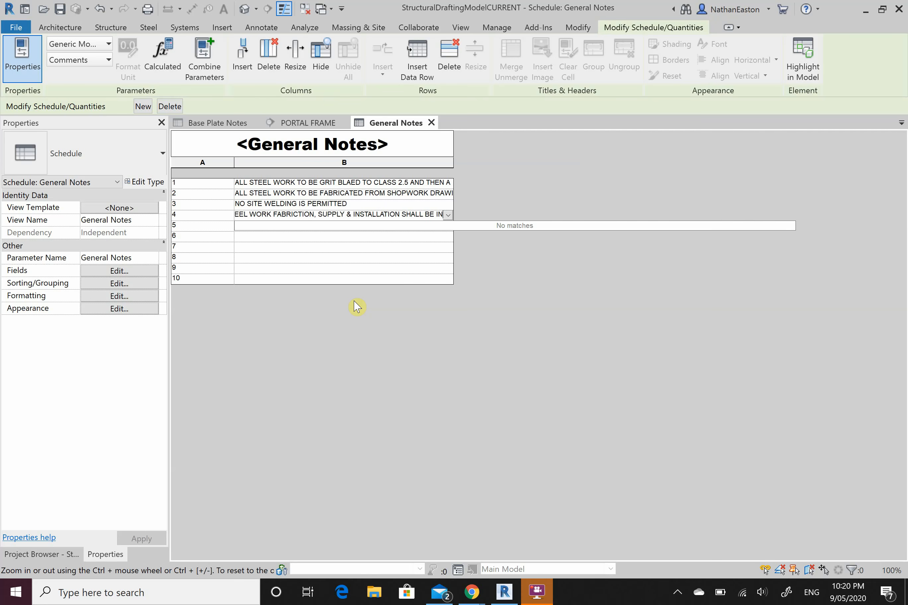
{"action": "type", "text": " ACCORD"}
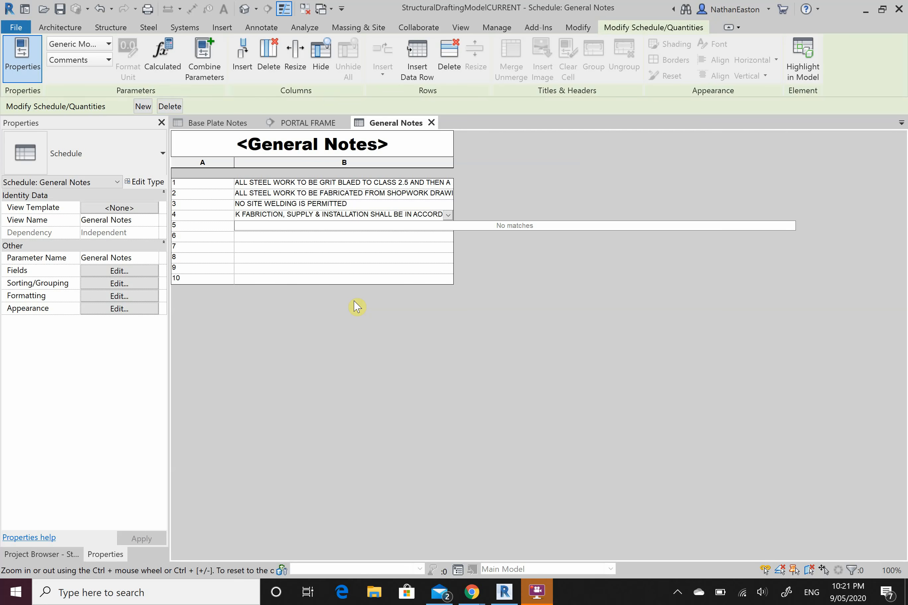
{"action": "type", "text": "ANCE"}
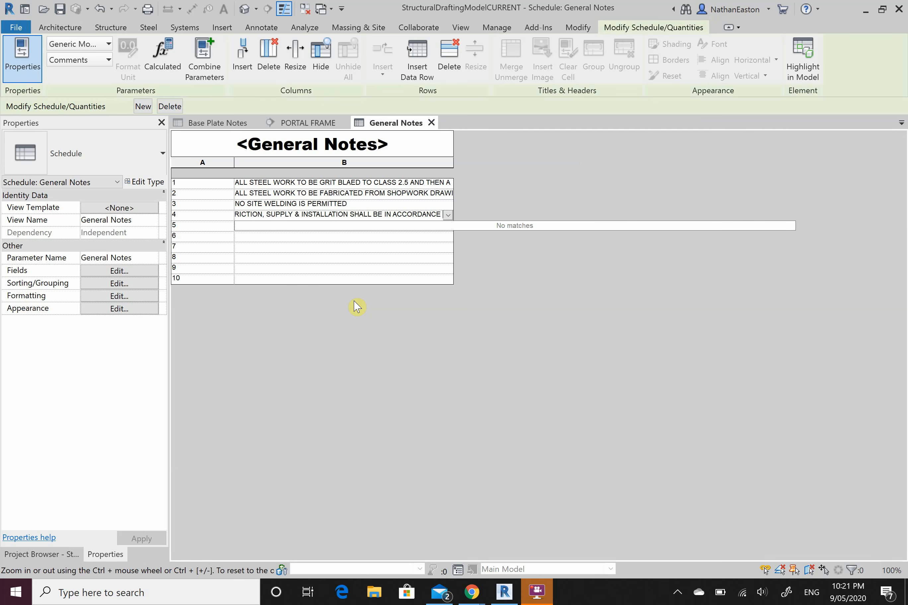
{"action": "type", "text": " WITH"}
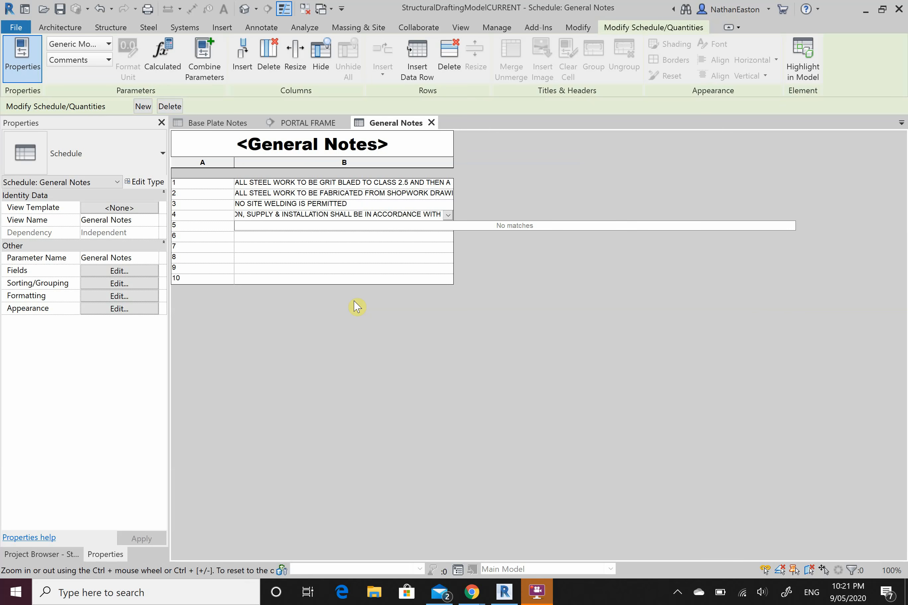
{"action": "type", "text": " AS4100"}
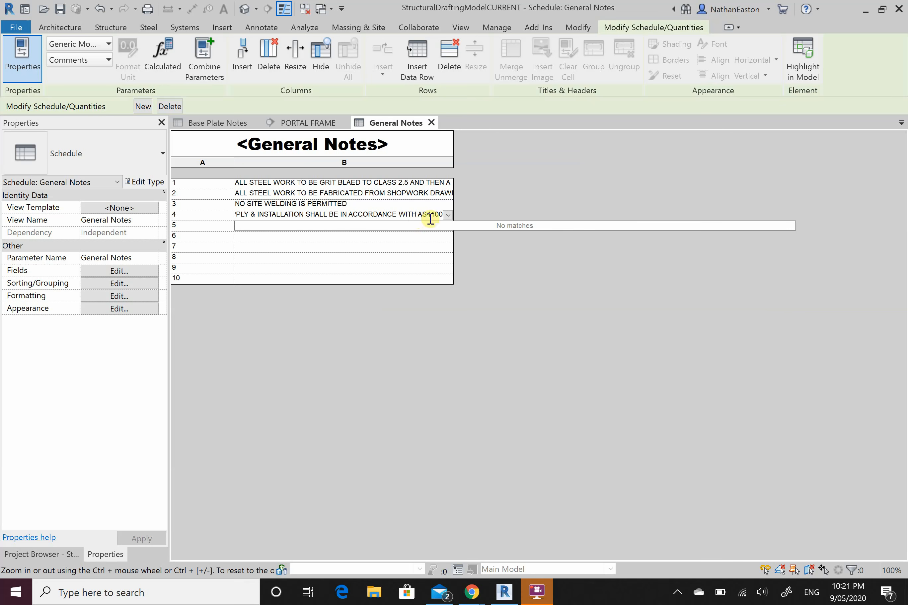
{"action": "left_click", "coordinate": [341, 268]}
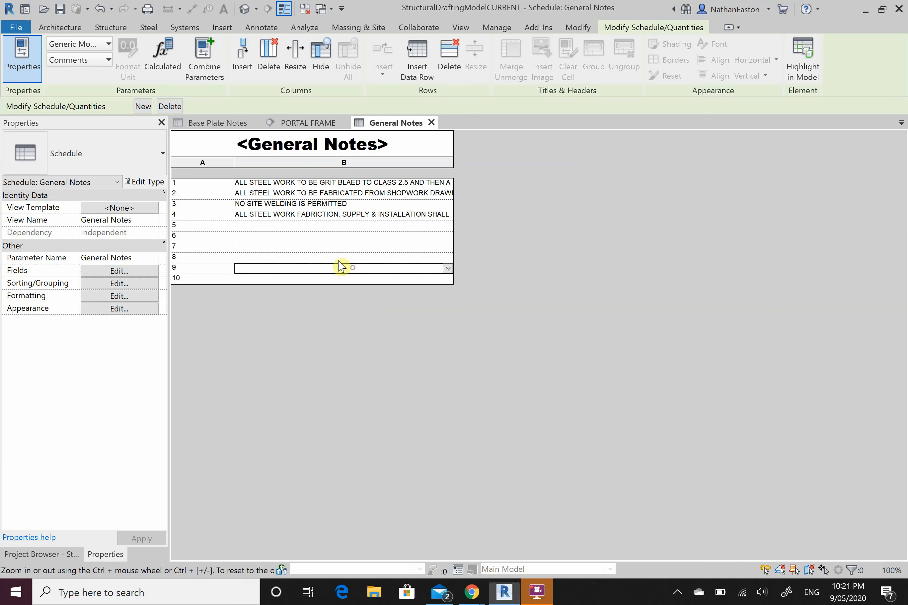
Step: Enter "ALL WELDING TO COMPLY WITH AS1554 - PARTS 1 & 2" as the comment in row 5 of the General Notes schedule
{"action": "left_click", "coordinate": [365, 227]}
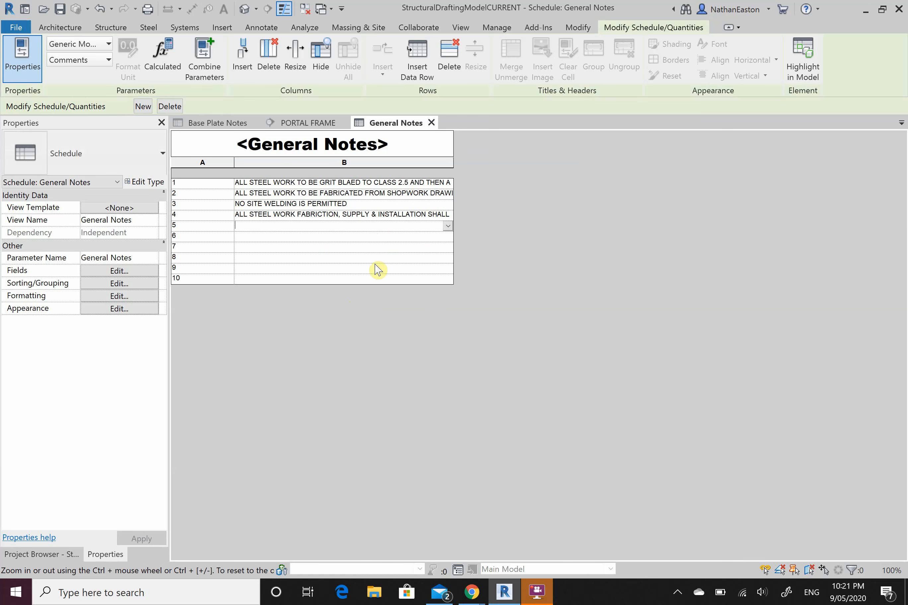
{"action": "type", "text": "ALL WELDING"}
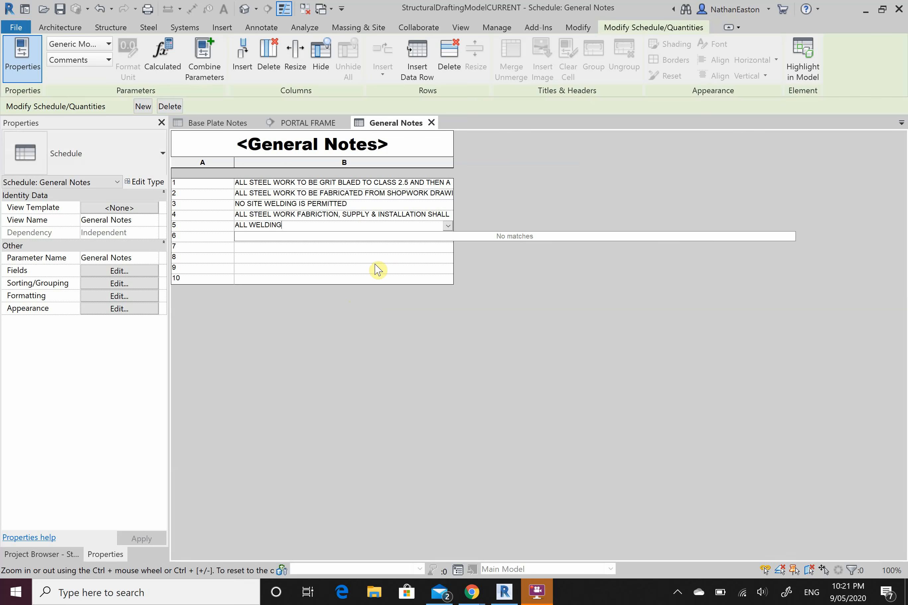
{"action": "type", "text": " TO COMPLY WITH AS1554 - PARTS "}
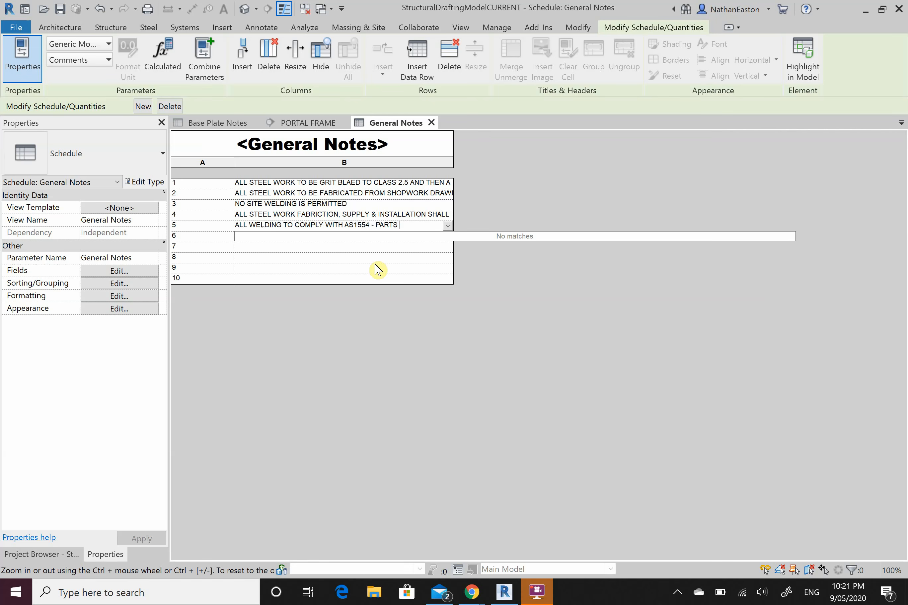
{"action": "type", "text": "1 &2"}
{"action": "left_click", "coordinate": [411, 225]}
Step: Enter note 6: "UNLESS INDICATED OTHERWISE ALL FILLET WELDS SHALL BE 6MM AND EXTEND THE FULL LENGTH OF THE EDGES IN CONTACT"
{"action": "left_click", "coordinate": [263, 237]}
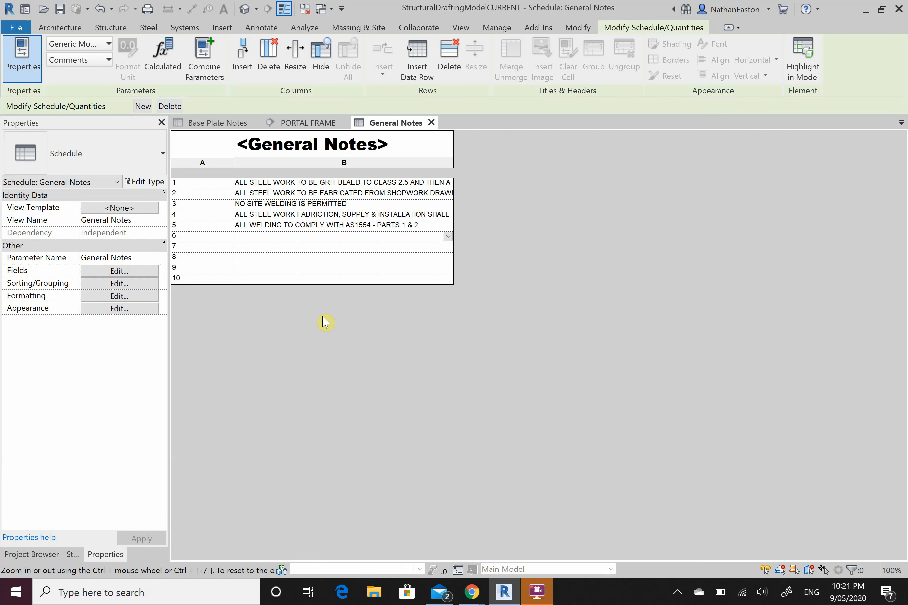
{"action": "type", "text": "UNLESS "}
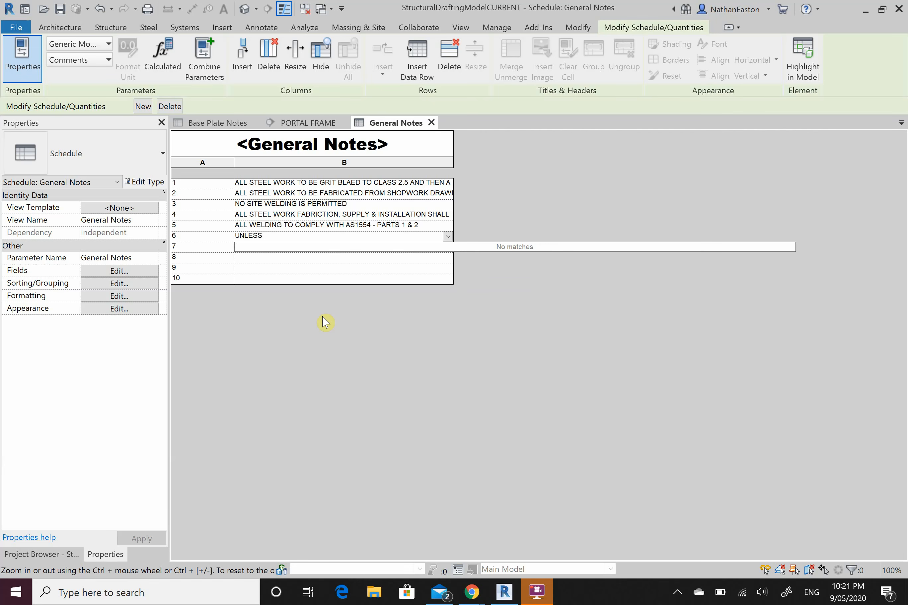
{"action": "type", "text": "INDICATED OTHERWISE ALL FILLE"}
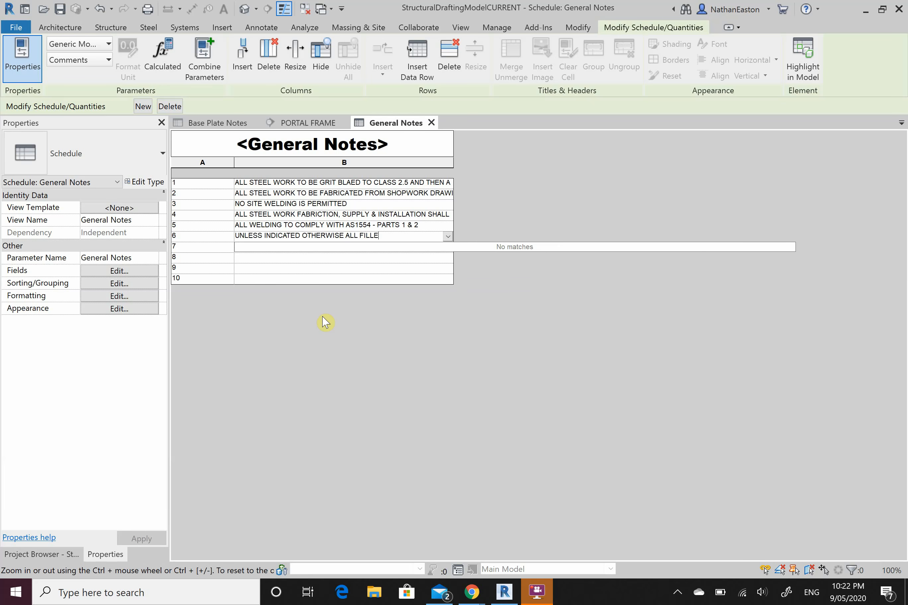
{"action": "type", "text": "T WELDS SHALL BE 6MM"}
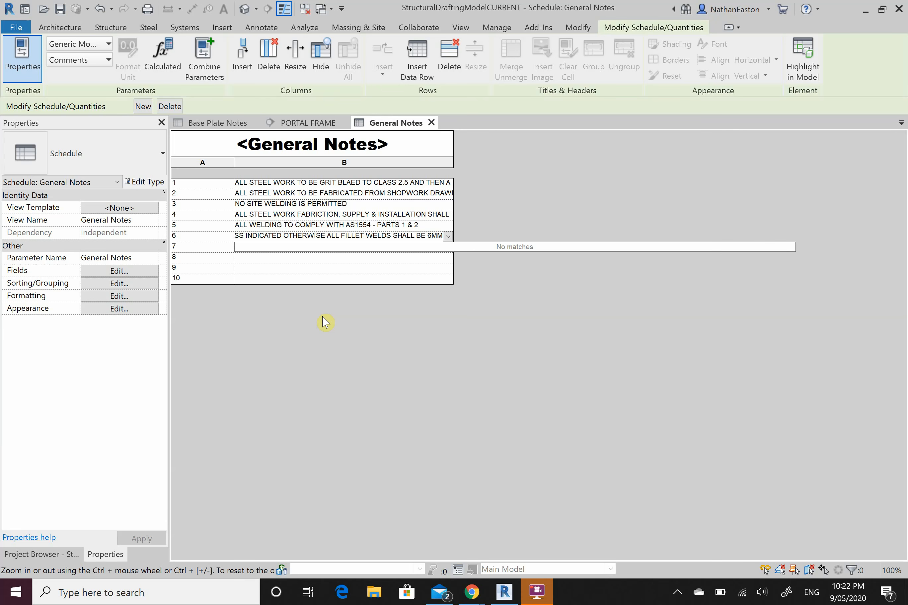
{"action": "type", "text": " AND EXTEND"}
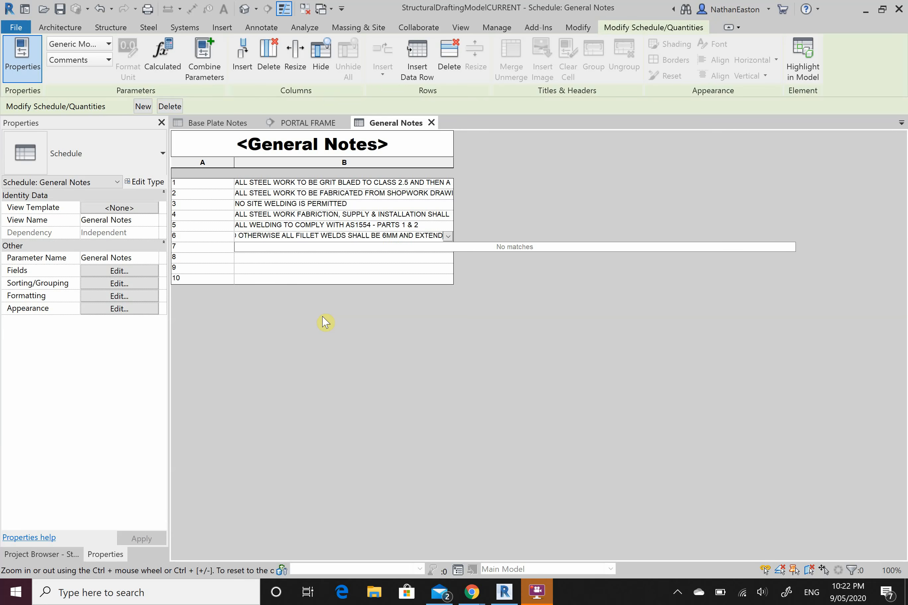
{"action": "type", "text": " THE FULL LE"}
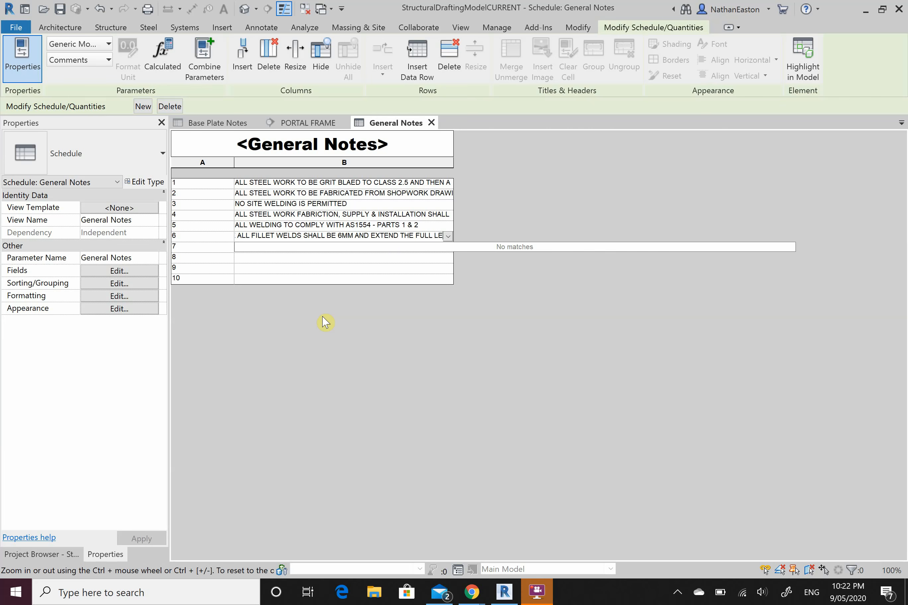
{"action": "type", "text": "NGTH OF"}
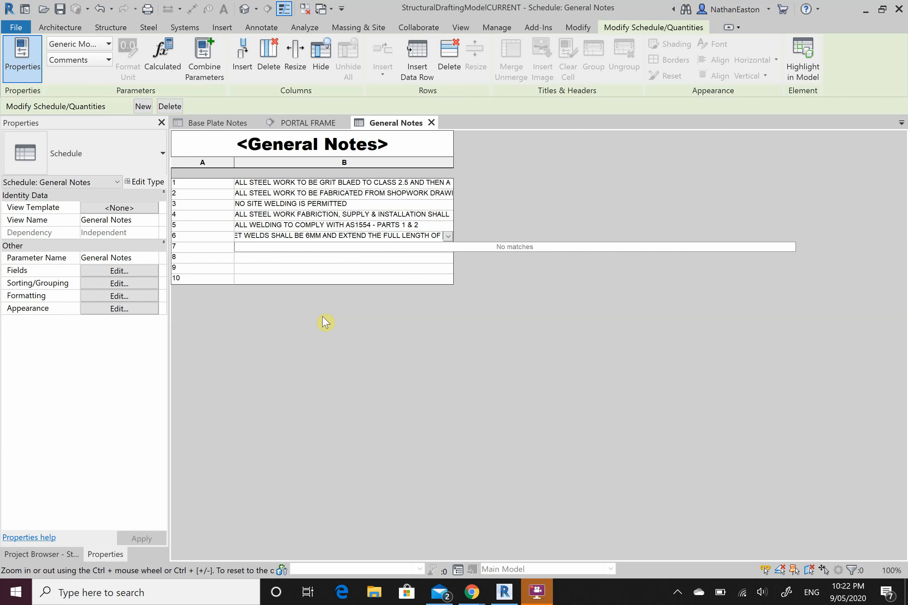
{"action": "type", "text": " THE EDGES I"}
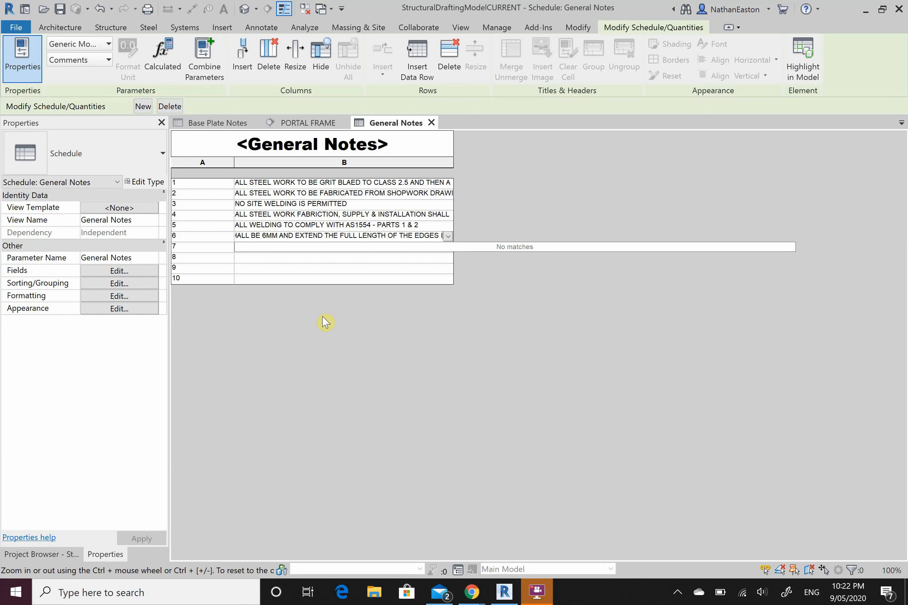
{"action": "type", "text": "N CONTACT"}
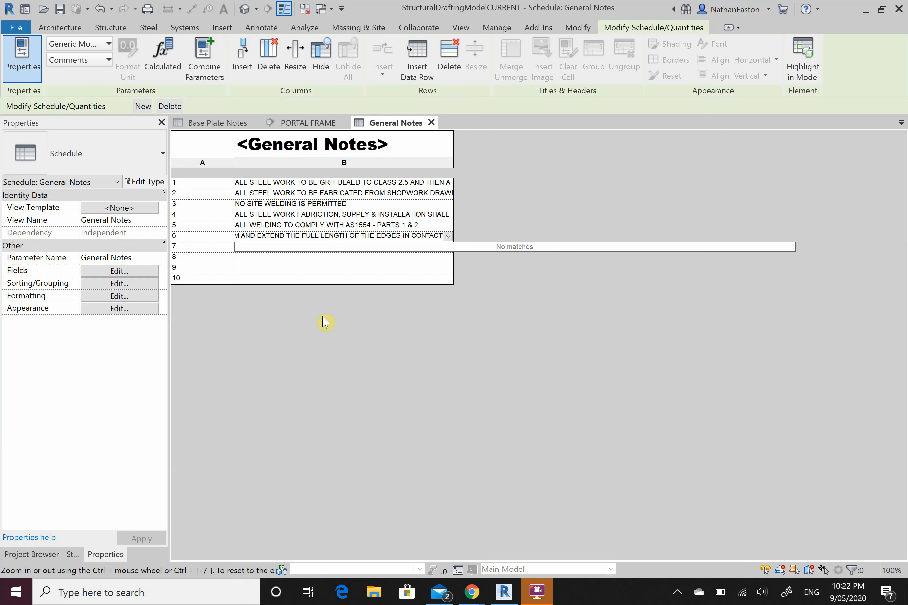
{"action": "key", "text": "Return"}
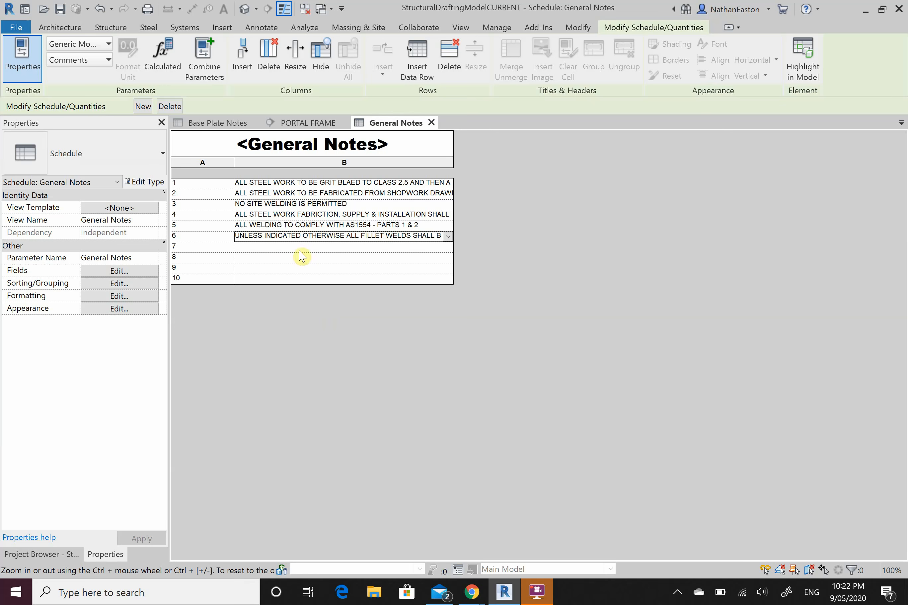
Step: Enter the row 7 comment "ALL BOLTS SJALL BE HIGH STRENGTH STRUCTURAL GRADE - 8.8/S U.O.N"
{"action": "left_click", "coordinate": [356, 248]}
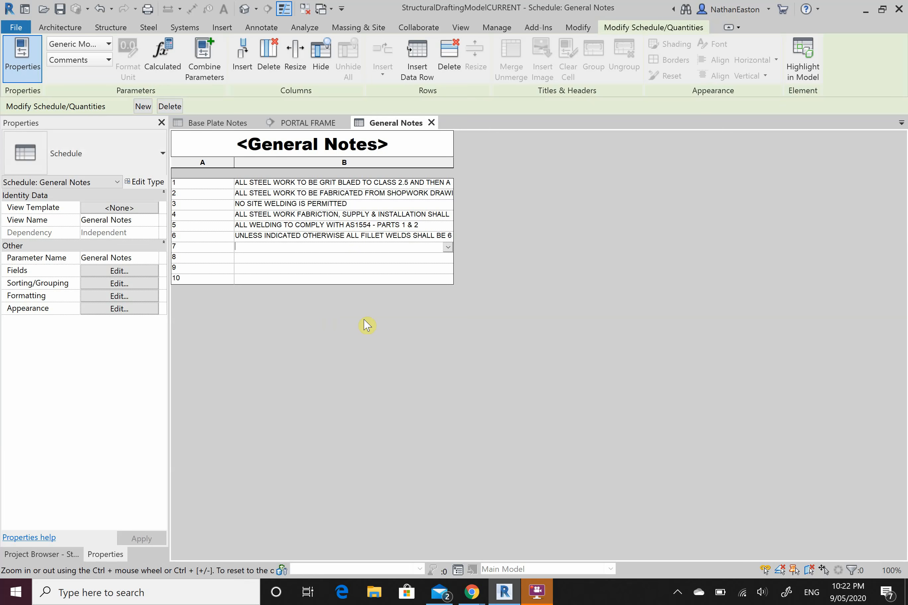
{"action": "type", "text": "ALL"}
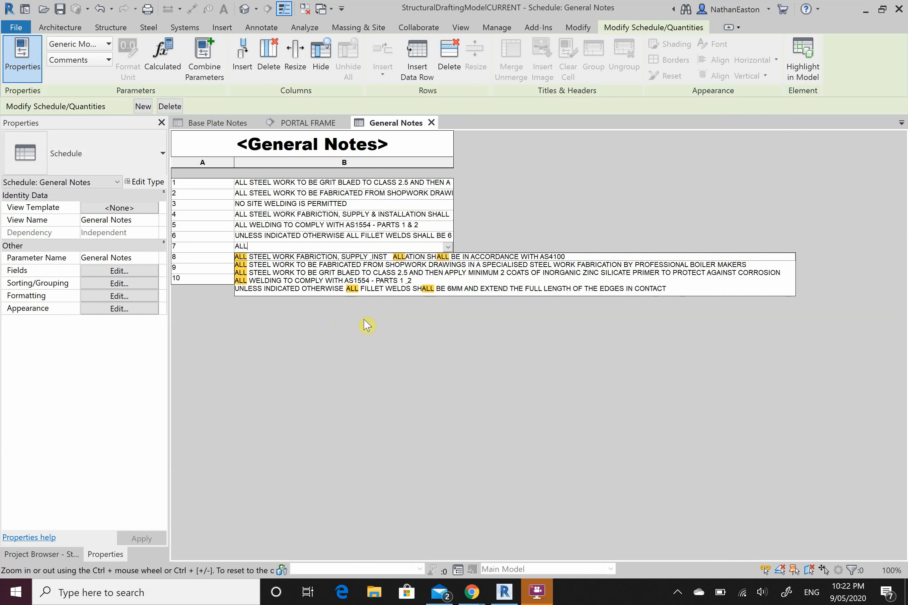
{"action": "type", "text": " BOLTS SJA"}
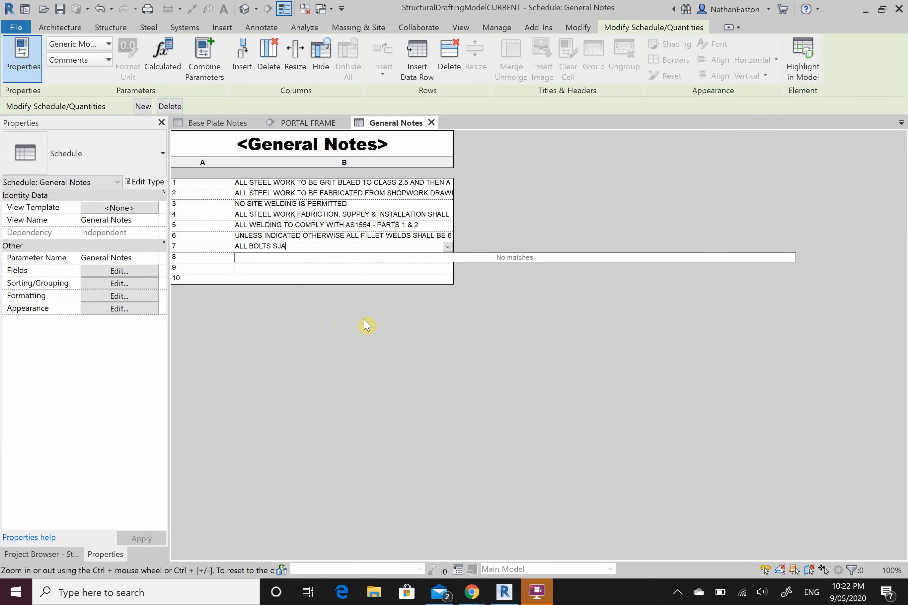
{"action": "type", "text": "LL BE HIGH STRENGTH STRUCTURAL GRADE"}
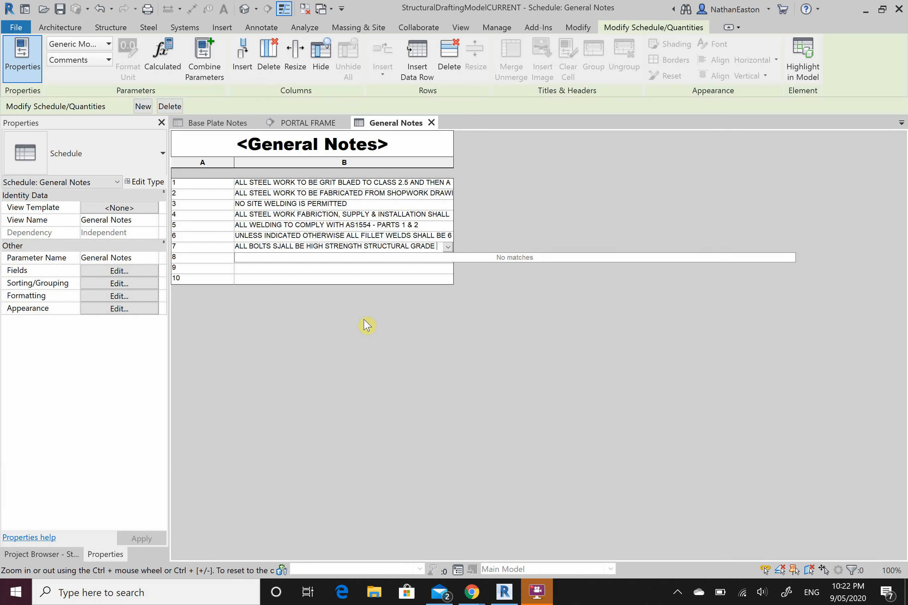
{"action": "type", "text": " - 8.8/S"}
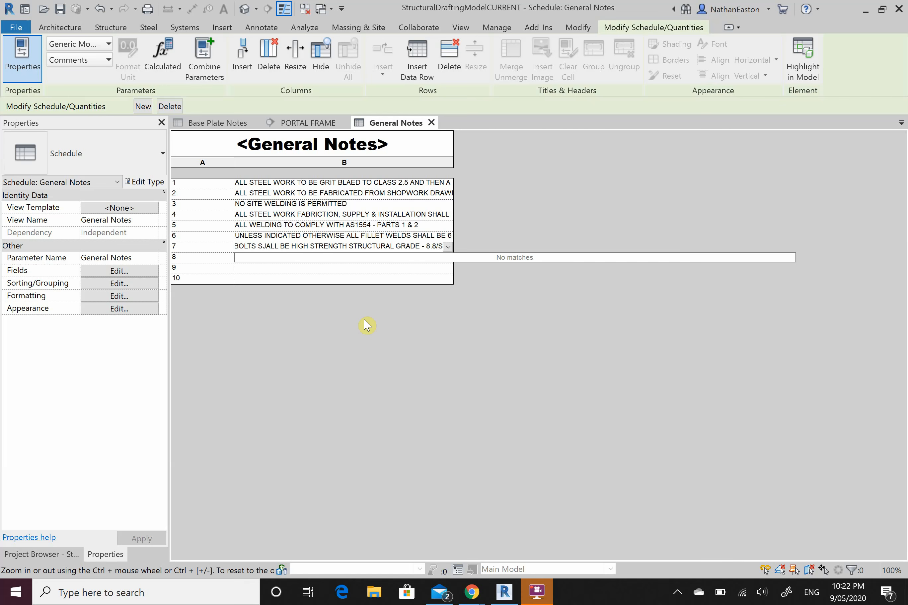
{"action": "type", "text": " U.O."}
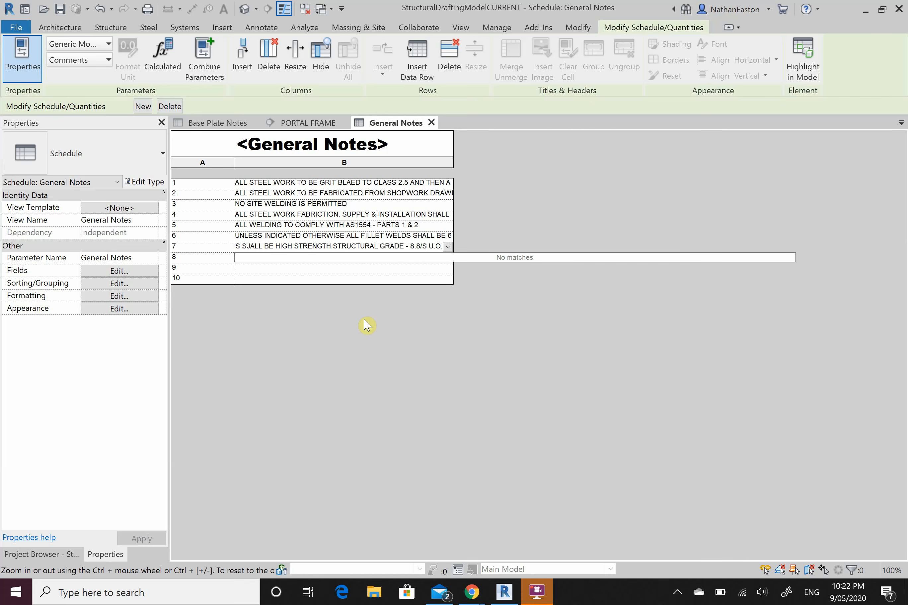
{"action": "type", "text": "N"}
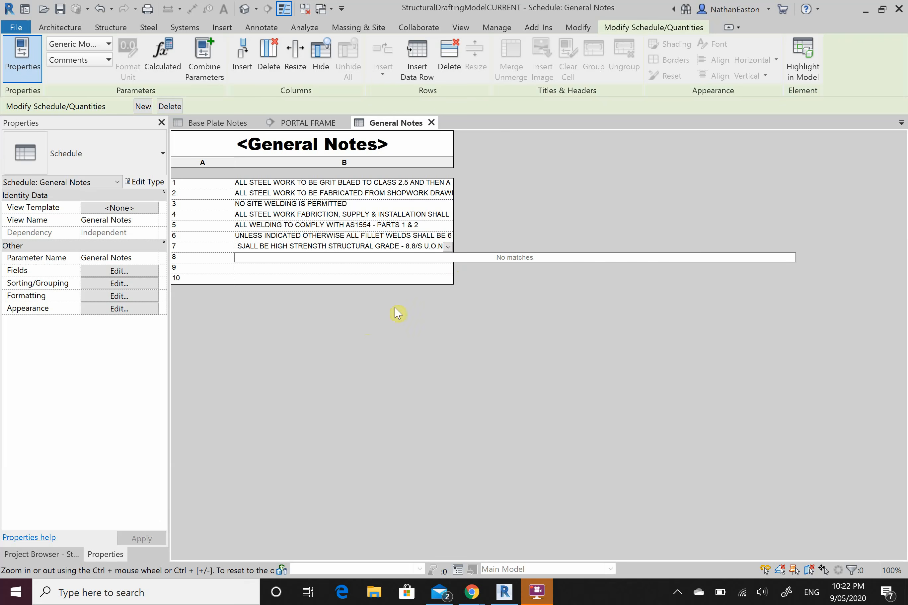
Step: Examine the plate, bolt and weld notes in the TYPICAL HAUNCH CONNECTION DETAIL section and return to the General Notes schedule
{"action": "left_click", "coordinate": [51, 555]}
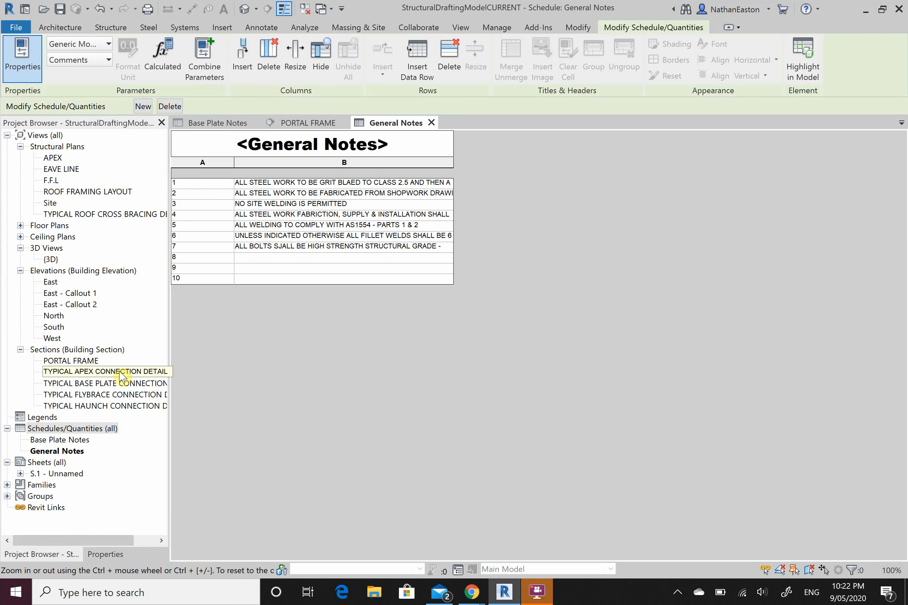
{"action": "left_click", "coordinate": [123, 406]}
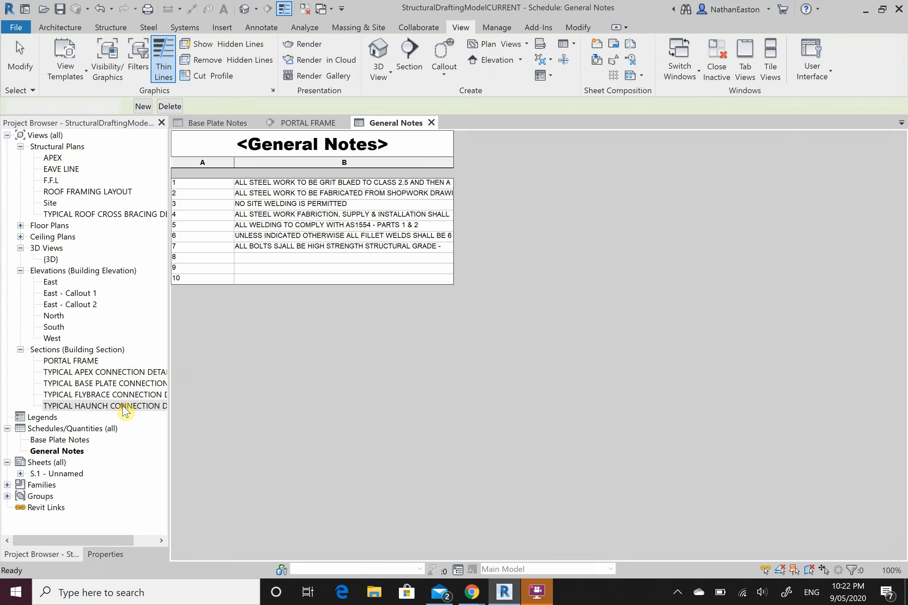
{"action": "double_click", "coordinate": [123, 406]}
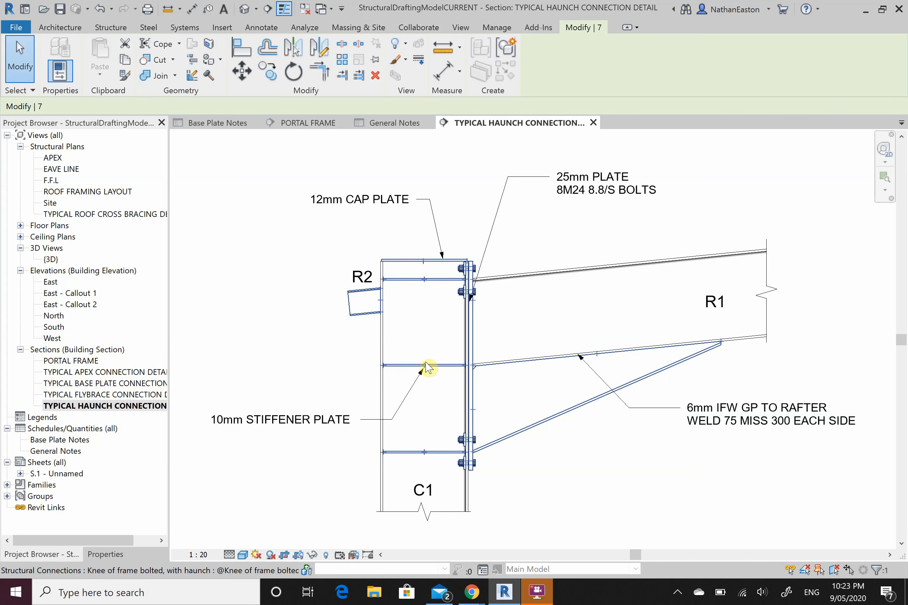
{"action": "key", "text": "Escape"}
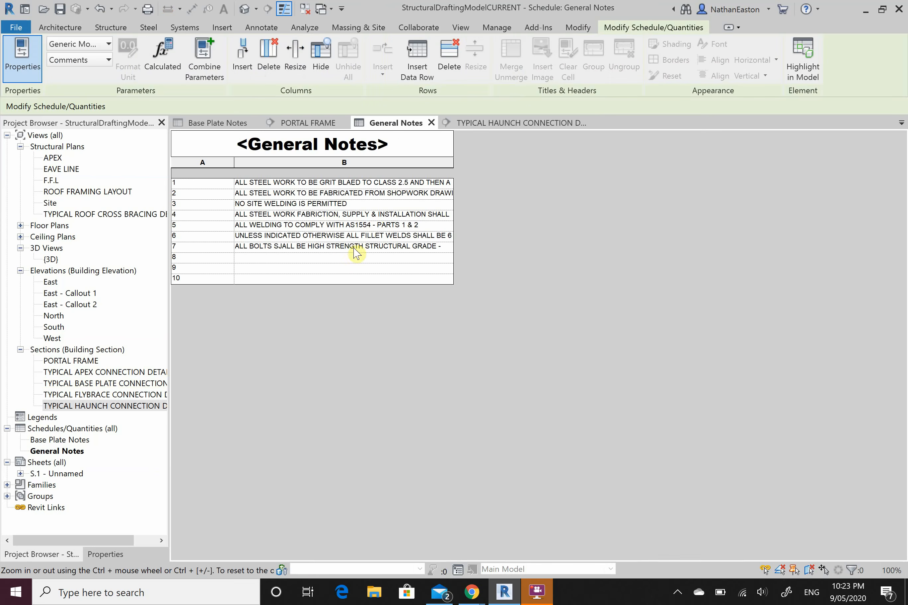
Step: Enter the row 8 comment "THE ENDS OF ALL TUBULAR MEMBERS TO BE SEALED WITH NOMINAL THICKNESS PLATES AND CONTINUOUS FILLET WELD U.O.N"
{"action": "left_click", "coordinate": [342, 259]}
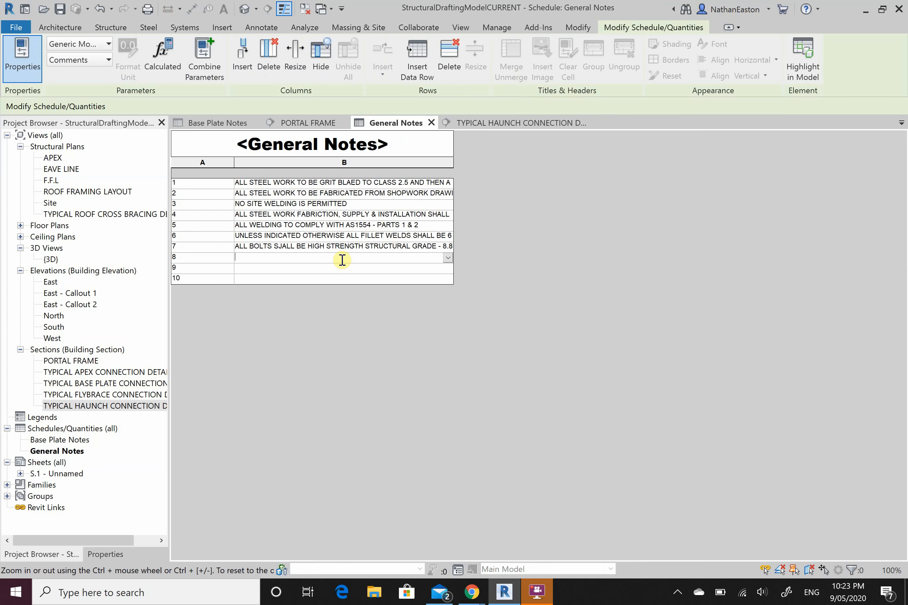
{"action": "type", "text": "THE ENDS OF ALL TUBULAR MEMBERS TO BE SEALED"}
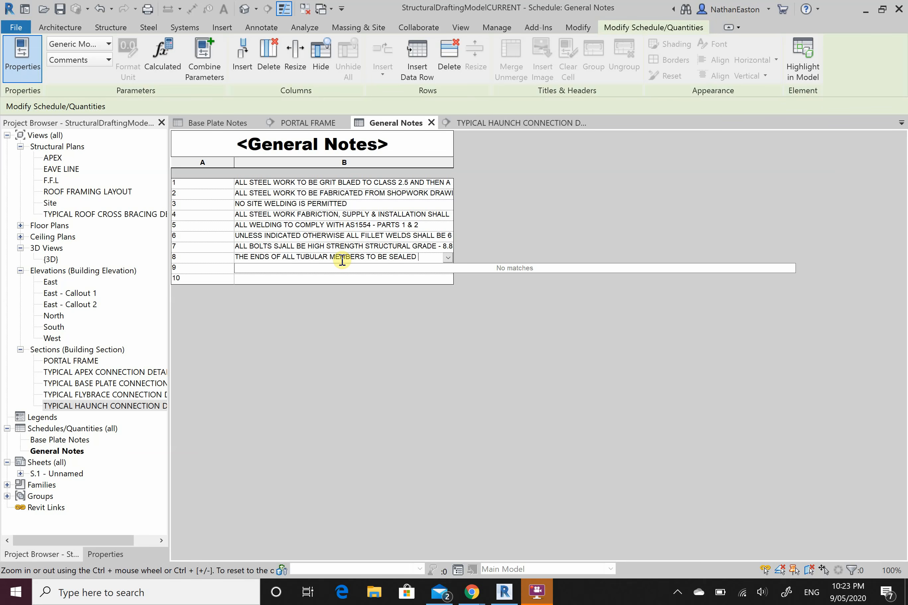
{"action": "type", "text": "H NONINAL "}
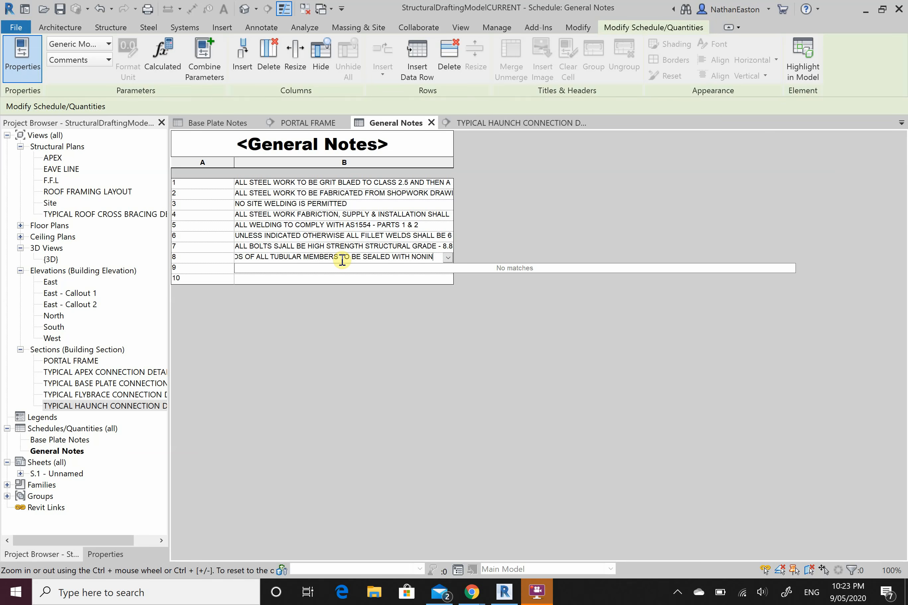
{"action": "type", "text": "L "}
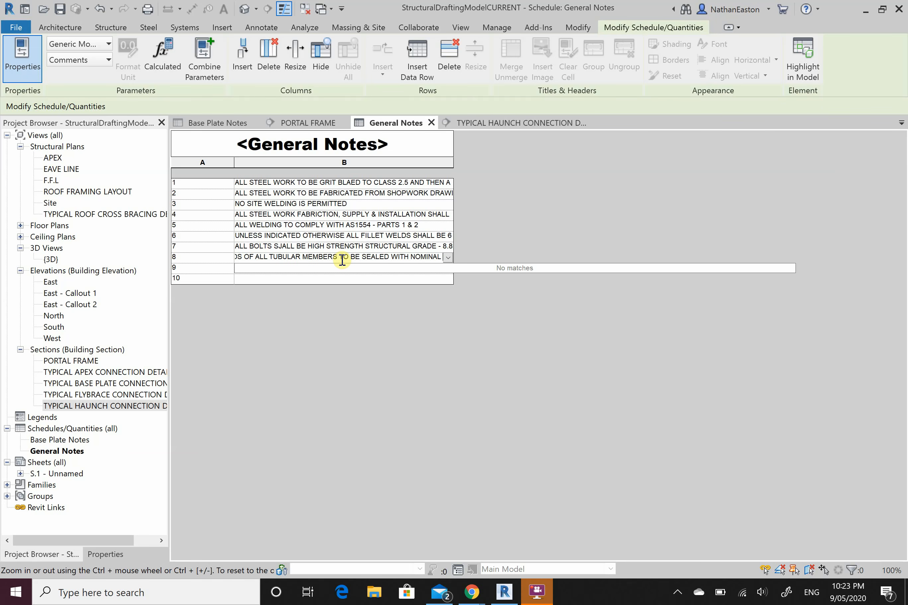
{"action": "type", "text": "THICKNE"}
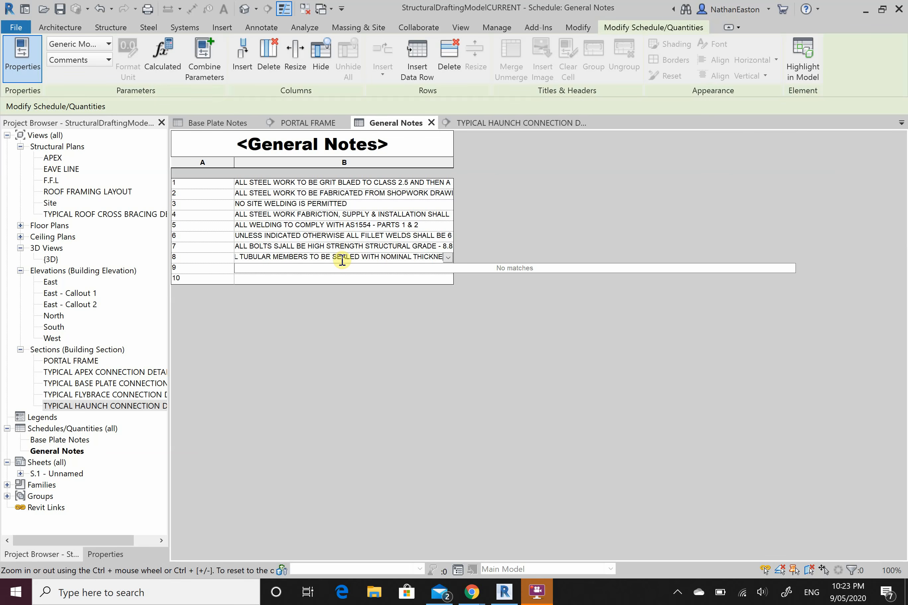
{"action": "type", "text": "SS PLATES AND"}
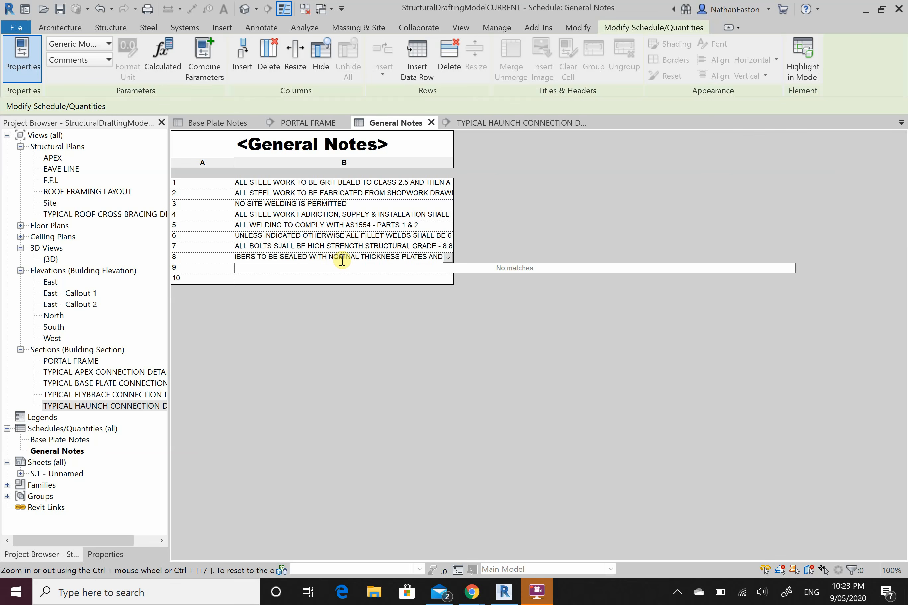
{"action": "type", "text": " CONT"}
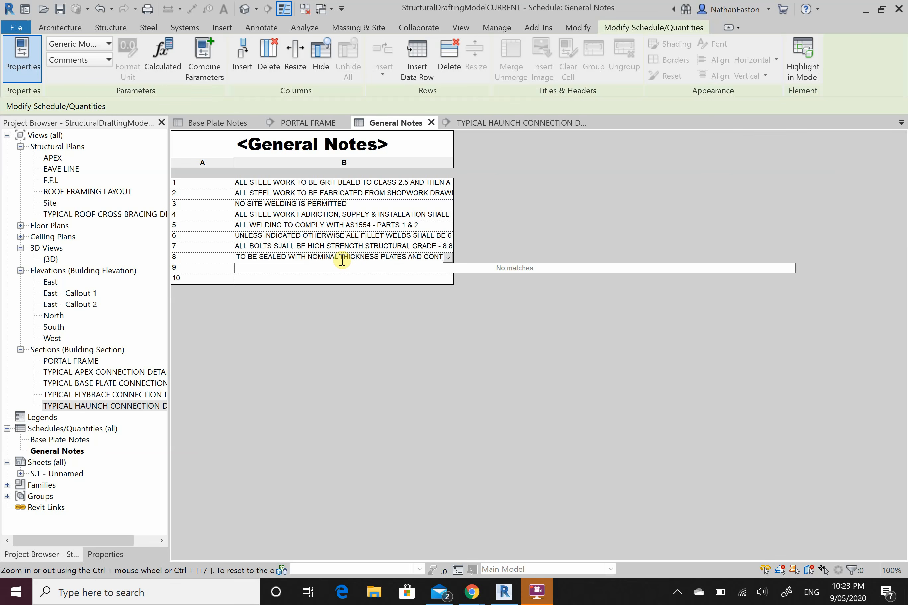
{"action": "type", "text": "INUOUS FILLE"}
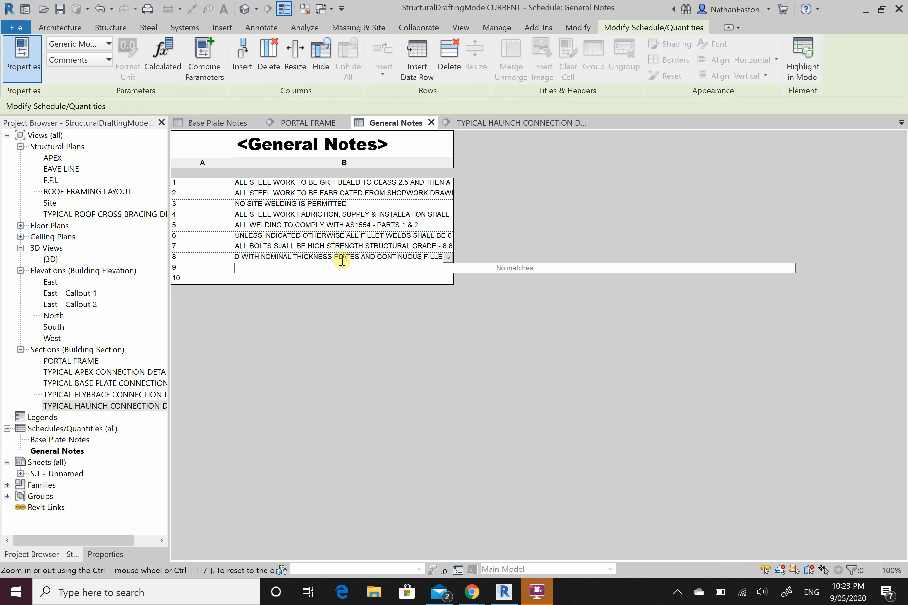
{"action": "type", "text": "T WELD U"}
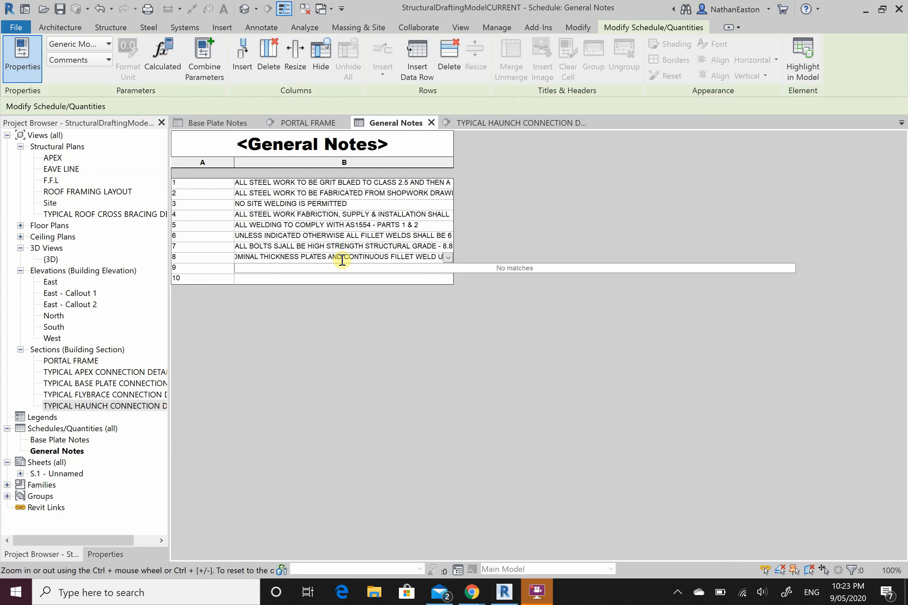
{"action": "type", "text": ".O.N"}
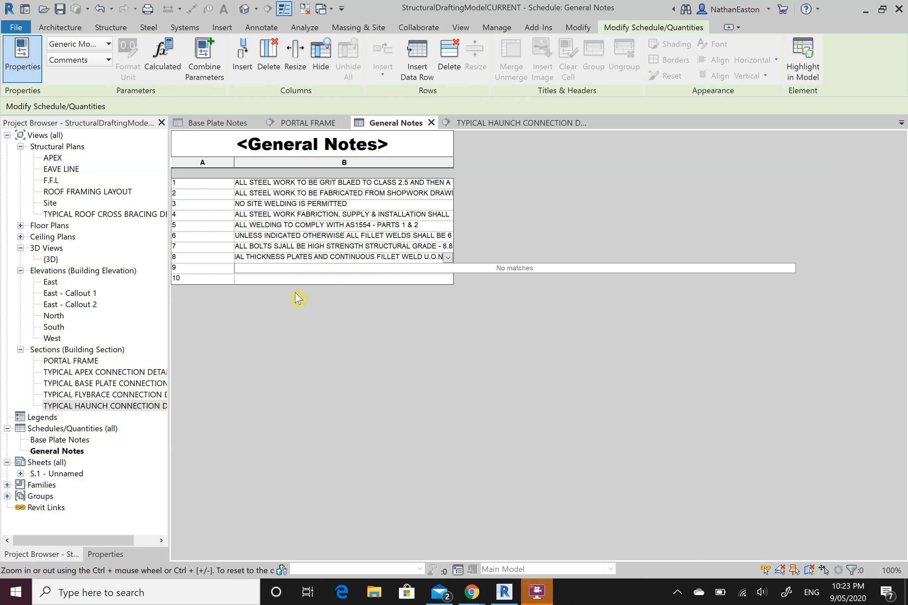
{"action": "left_click", "coordinate": [291, 306]}
Step: Delete the empty row 10 from the General Notes schedule
{"action": "left_click", "coordinate": [264, 269]}
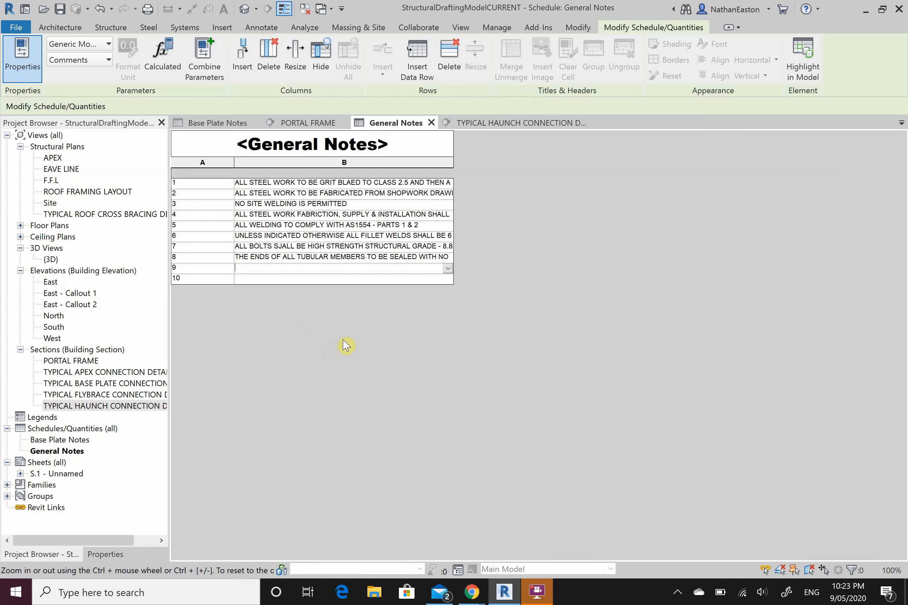
{"action": "left_click", "coordinate": [289, 279]}
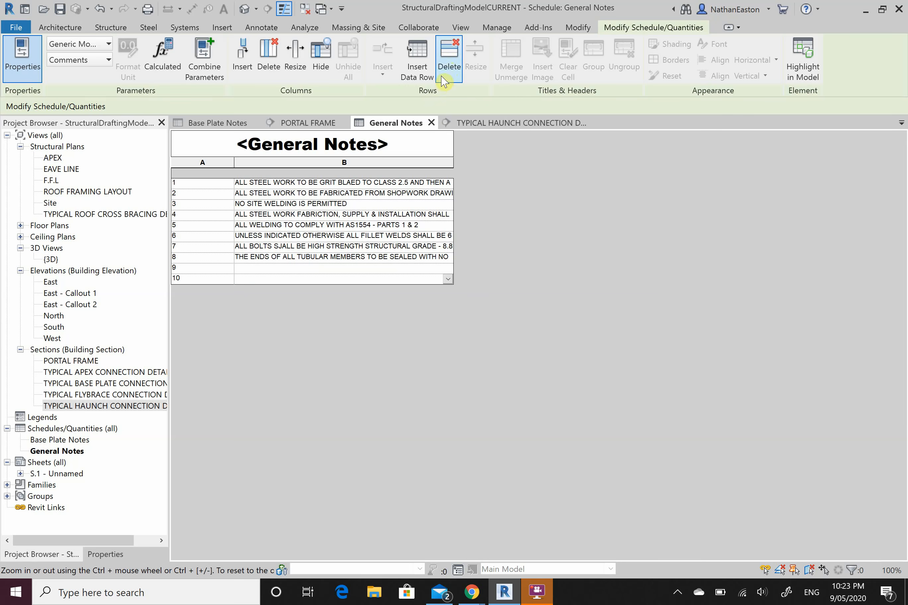
{"action": "left_click", "coordinate": [445, 62]}
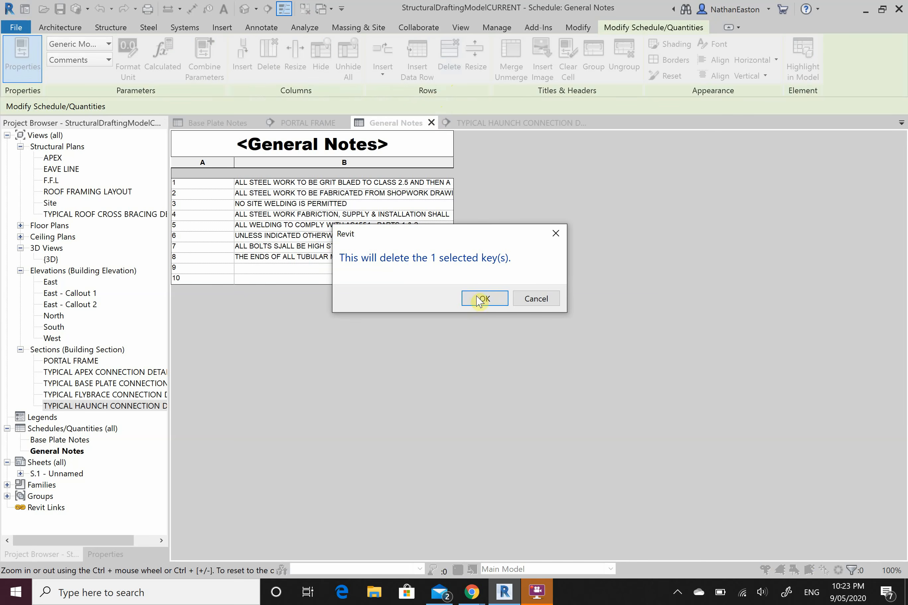
{"action": "left_click", "coordinate": [480, 301]}
Step: Enter note 9: "IF IN ANY DOUBT WITH REGARDS TO DETAILS PROVIDED WITH THE FOOTING CONSTRUCTION REPORT OR ATTACHED DOCUMENTS, THE ENGINEER SHOULD BE CONTACTED IMMEDIATELY"
{"action": "left_click", "coordinate": [293, 269]}
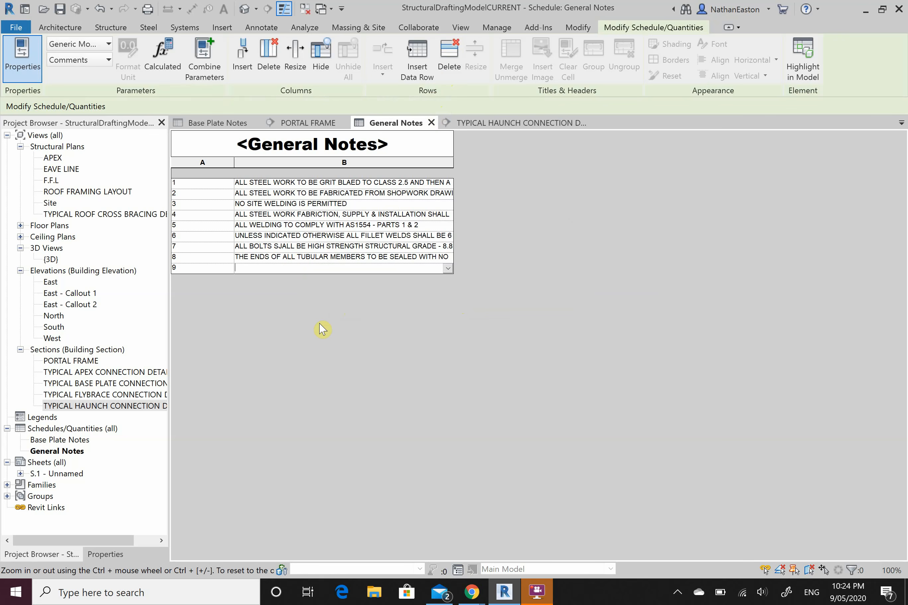
{"action": "type", "text": "IF"}
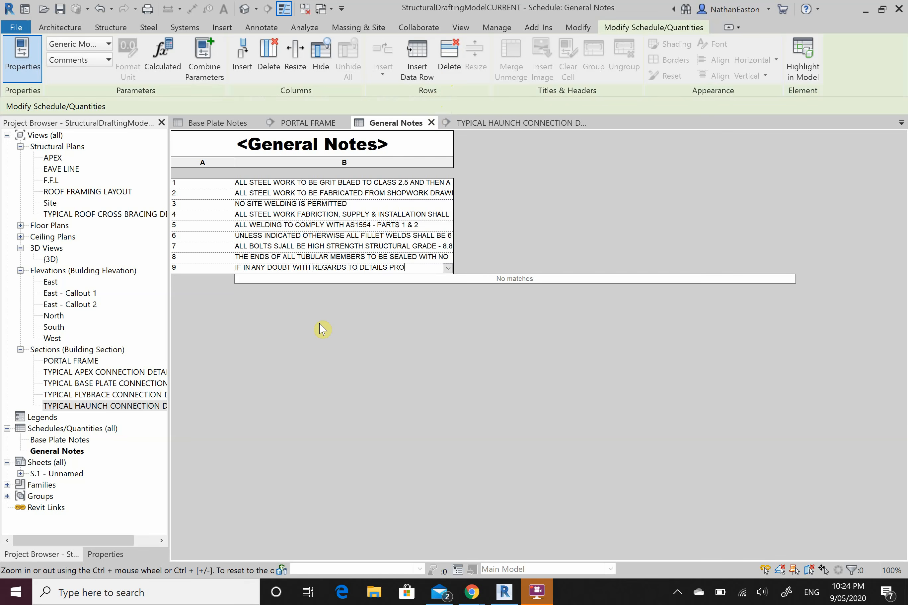
{"action": "type", "text": "ITH THE"}
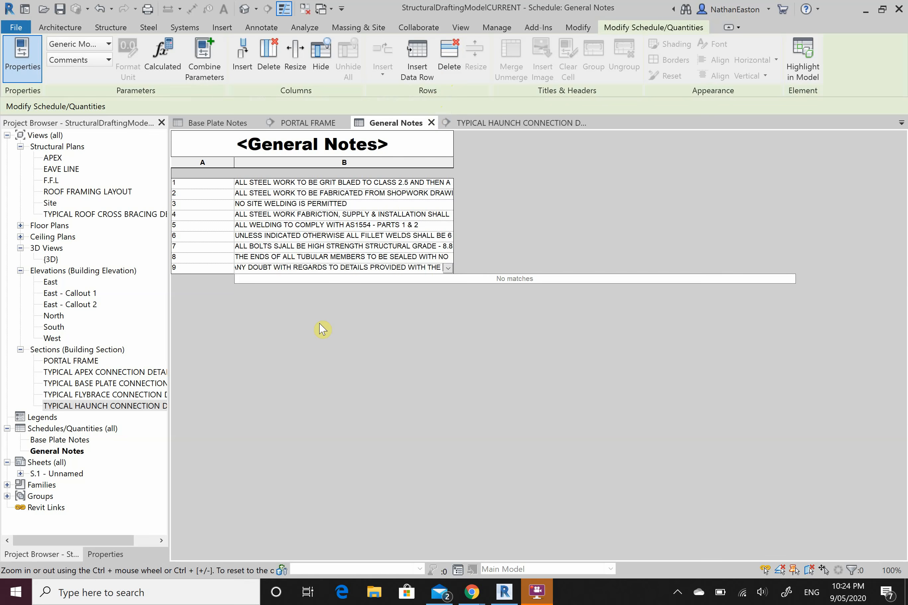
{"action": "type", "text": " FOOTING CONS"}
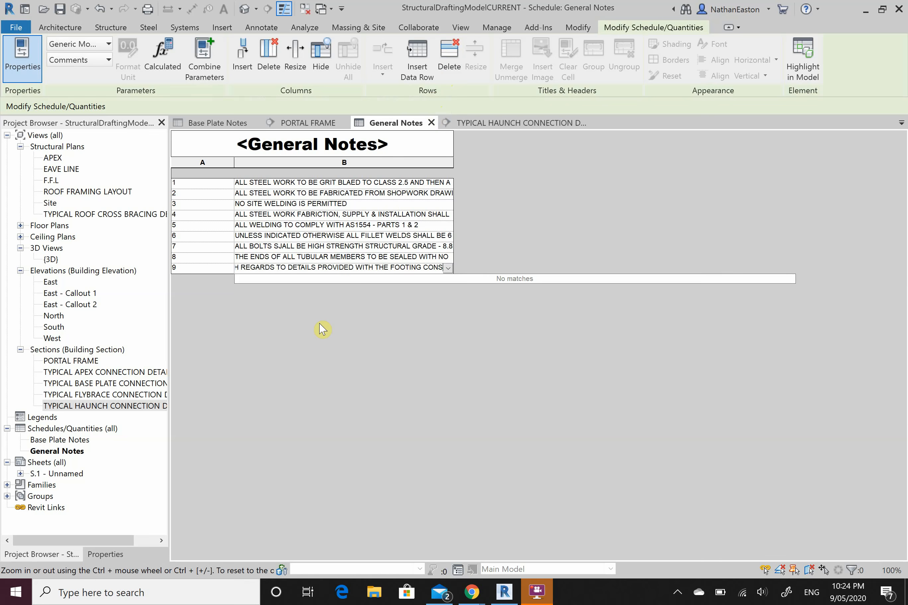
{"action": "type", "text": "TRUCTION REP"}
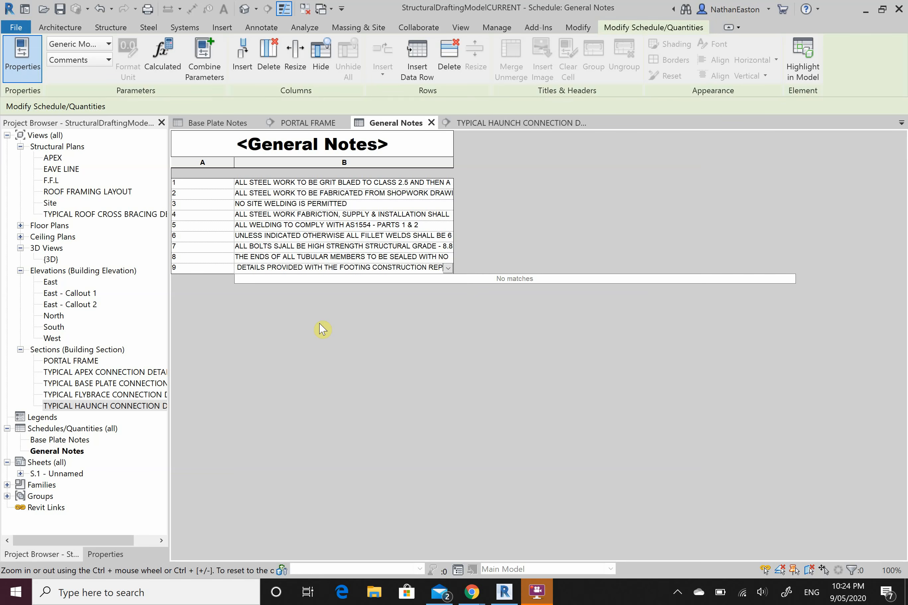
{"action": "type", "text": "ORT OR ATTACHED DOCUMENTS"}
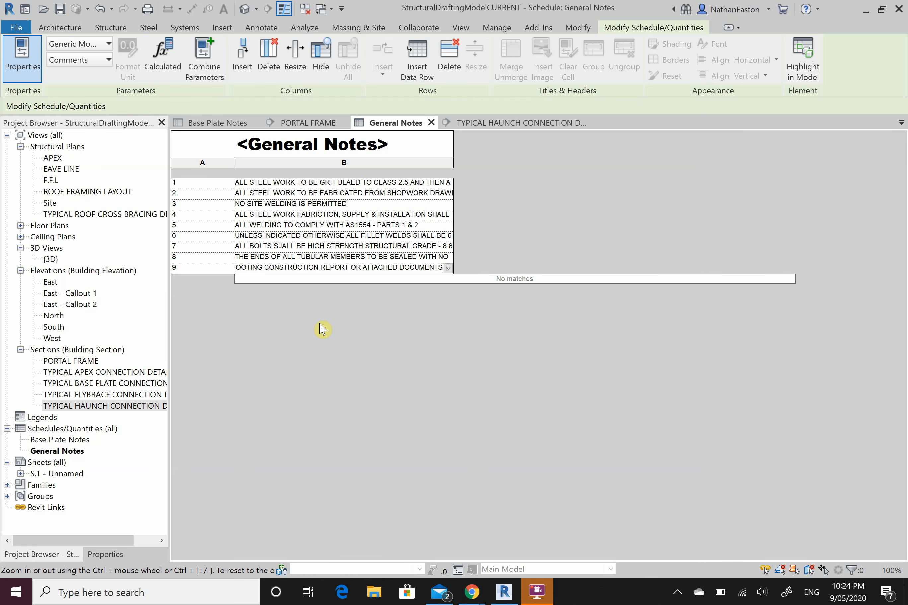
{"action": "type", "text": "INEER "}
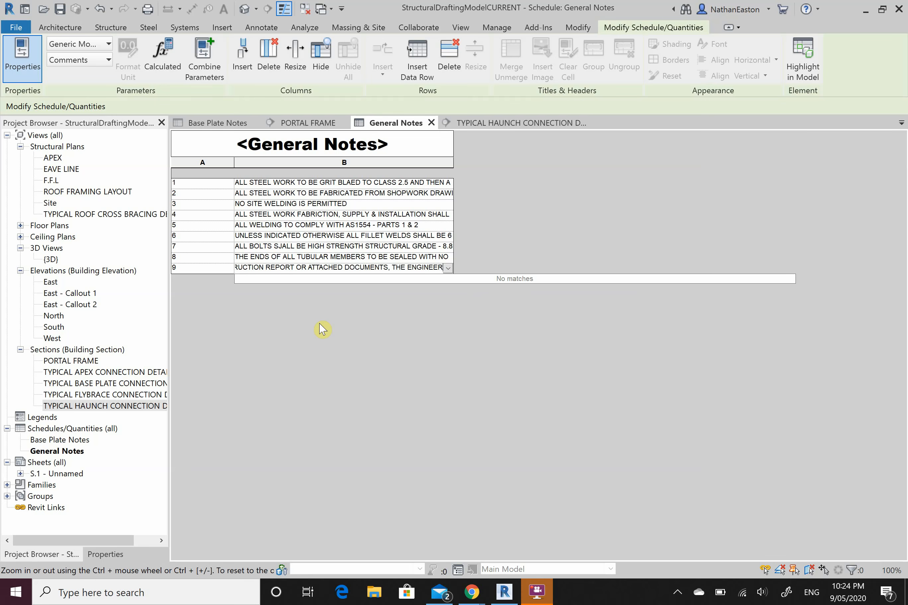
{"action": "type", "text": "SHOUL"}
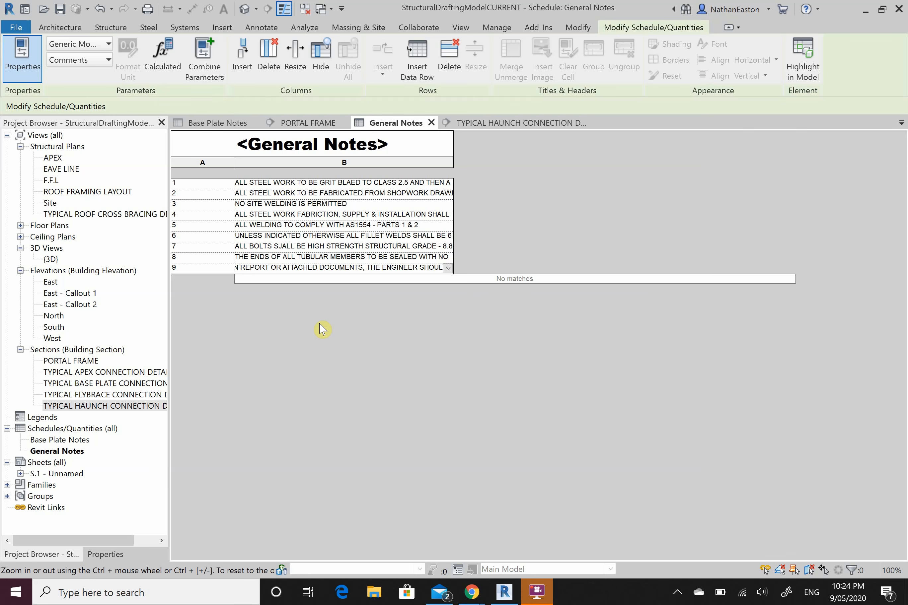
{"action": "type", "text": "D BE CONTA"}
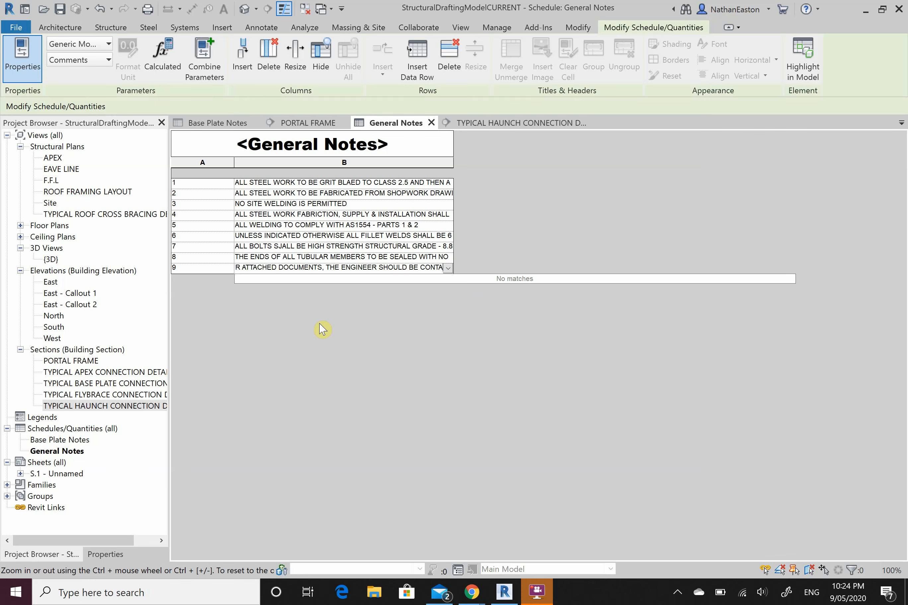
{"action": "type", "text": "CTED IMME"}
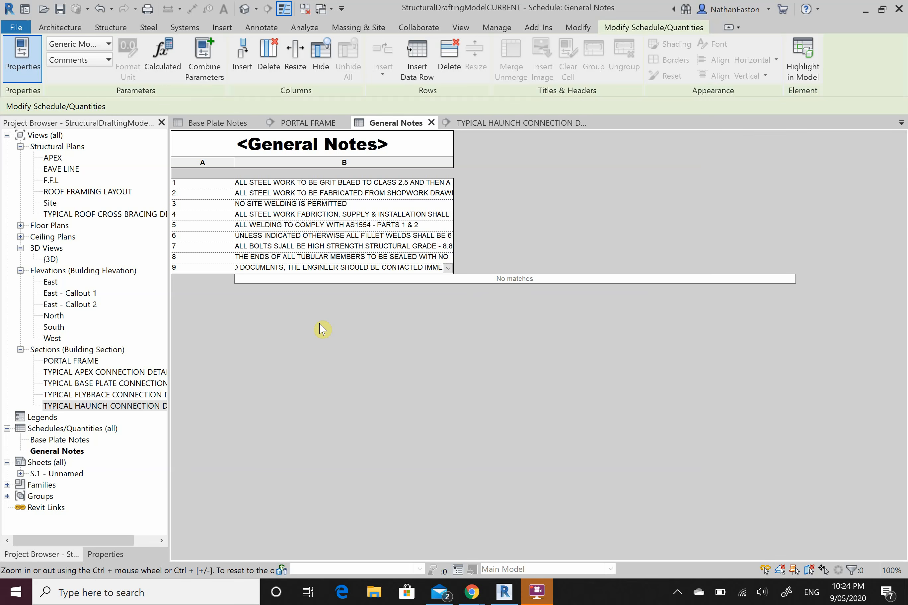
{"action": "type", "text": "DIATELY"}
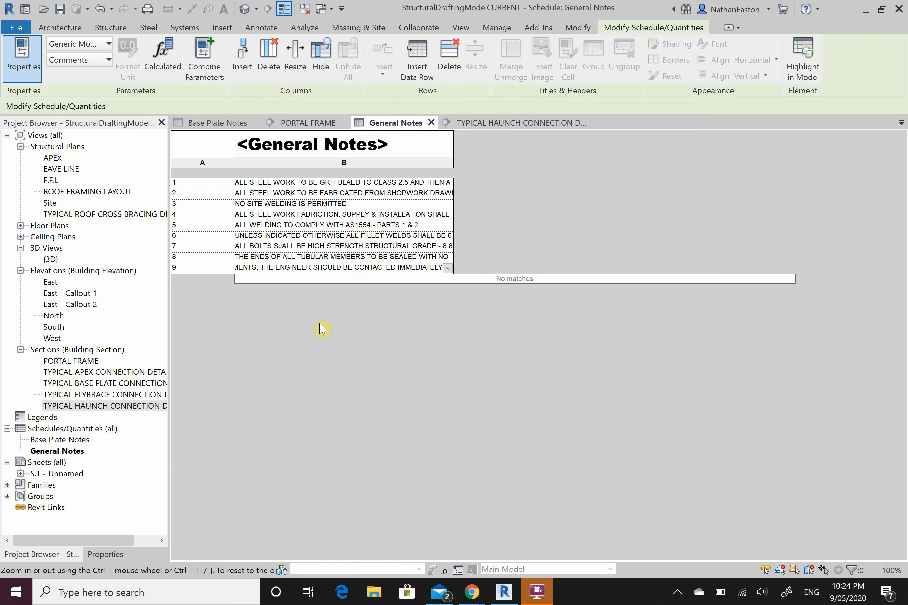
{"action": "left_click", "coordinate": [322, 329]}
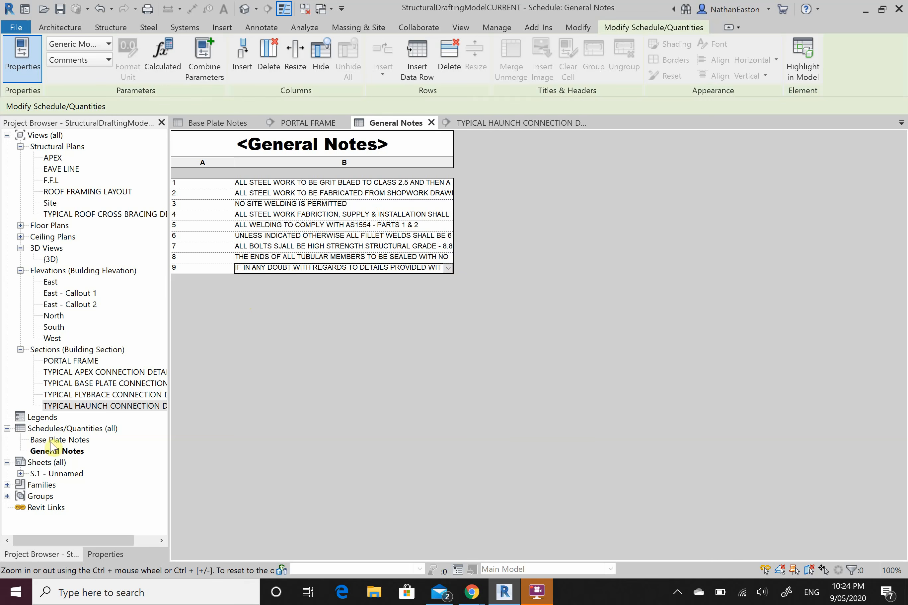
Step: Create a new sheet using the A3 metric (AUS) : Landscape titleblock
{"action": "left_click", "coordinate": [92, 406]}
{"action": "right_click", "coordinate": [44, 464]}
{"action": "left_click", "coordinate": [71, 470]}
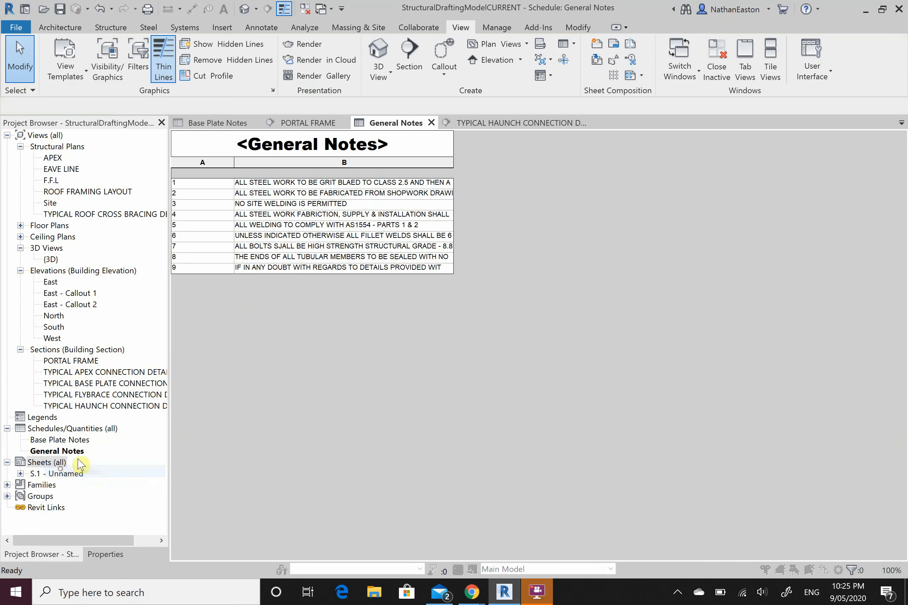
{"action": "left_click", "coordinate": [363, 171]}
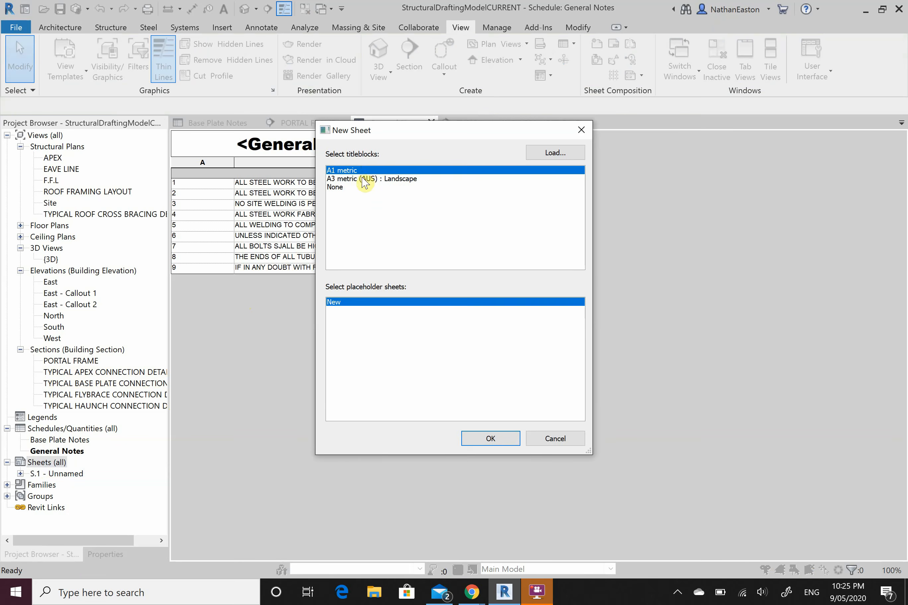
{"action": "left_click", "coordinate": [366, 179]}
{"action": "left_click", "coordinate": [494, 439]}
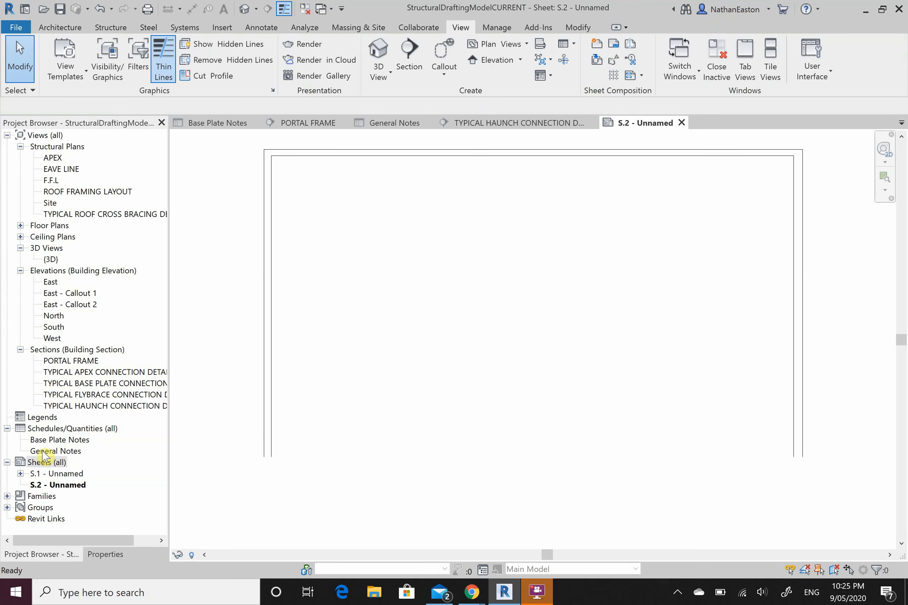
Step: Place the General Notes schedule in the upper-left area of sheet S.2 and check its layout against the title block
{"action": "left_click", "coordinate": [59, 451]}
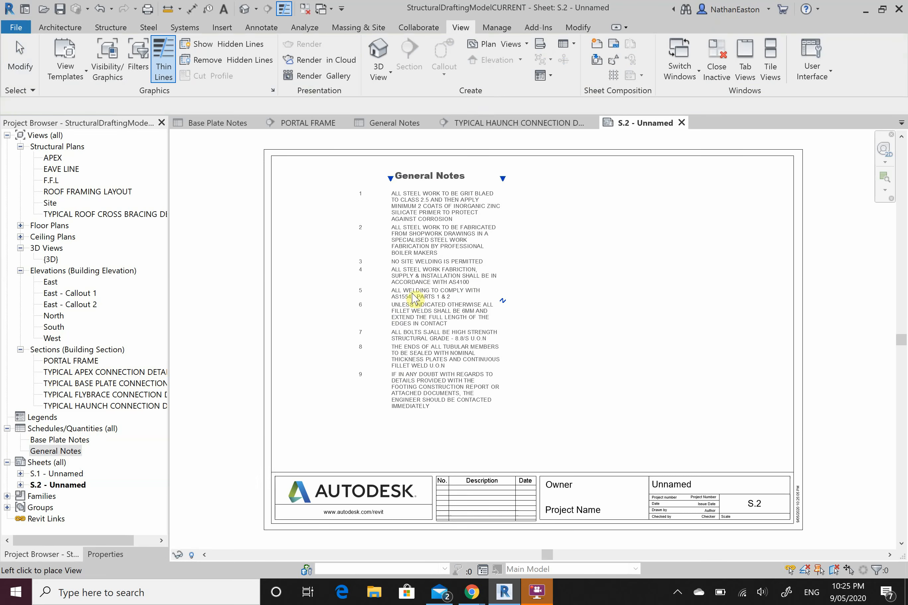
{"action": "left_click", "coordinate": [364, 293]}
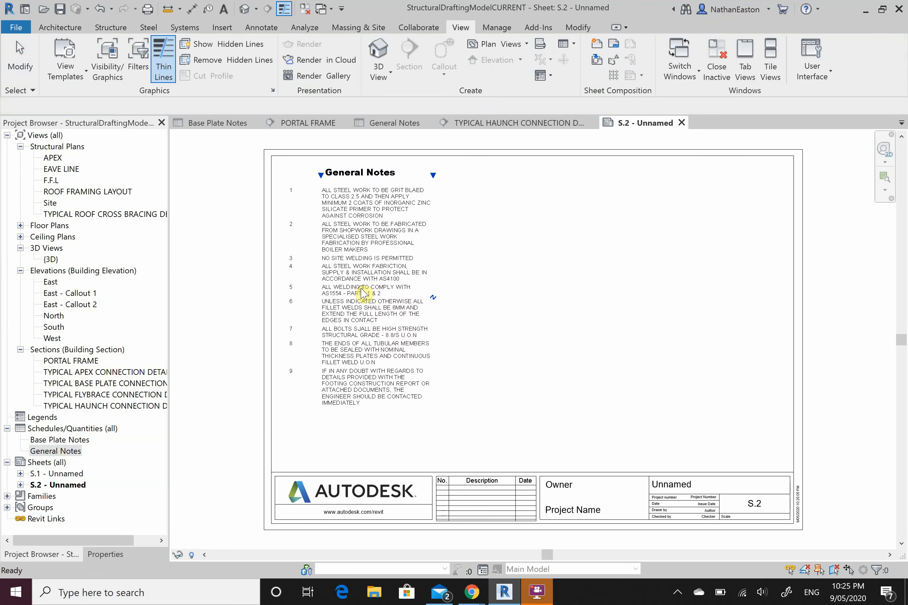
{"action": "left_click", "coordinate": [574, 271]}
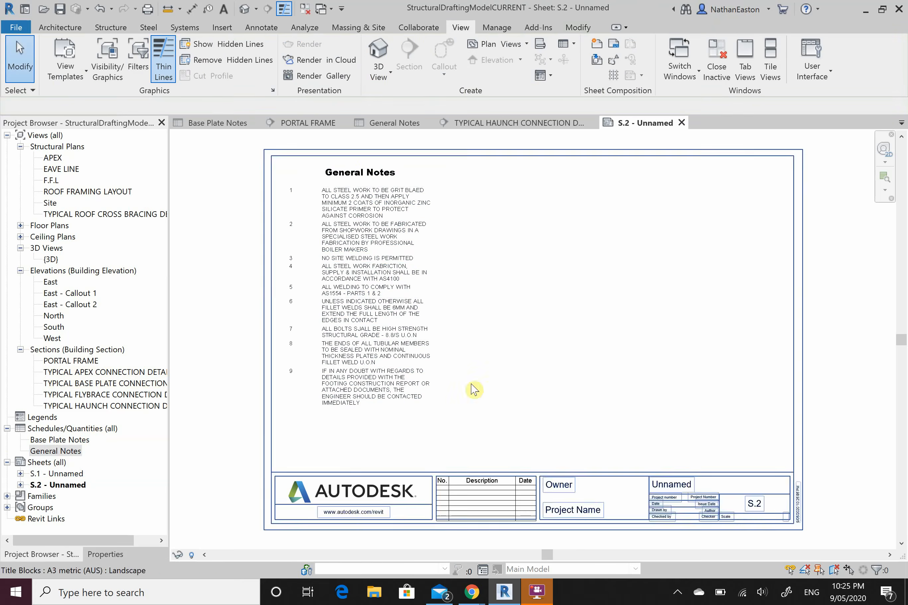
{"action": "scroll", "coordinate": [472, 197], "scroll_direction": "up", "scroll_amount": 1}
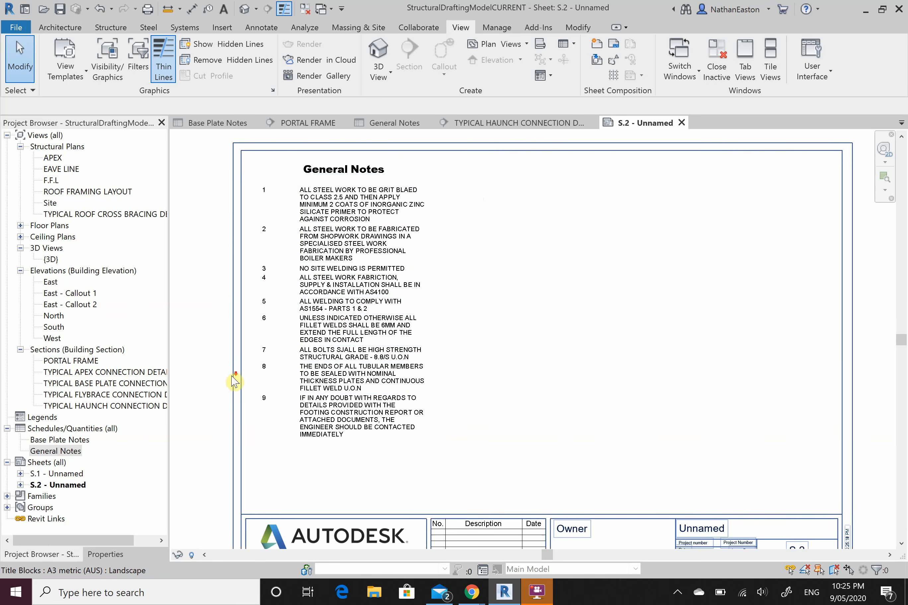
{"action": "scroll", "coordinate": [250, 390], "scroll_direction": "down", "scroll_amount": 1}
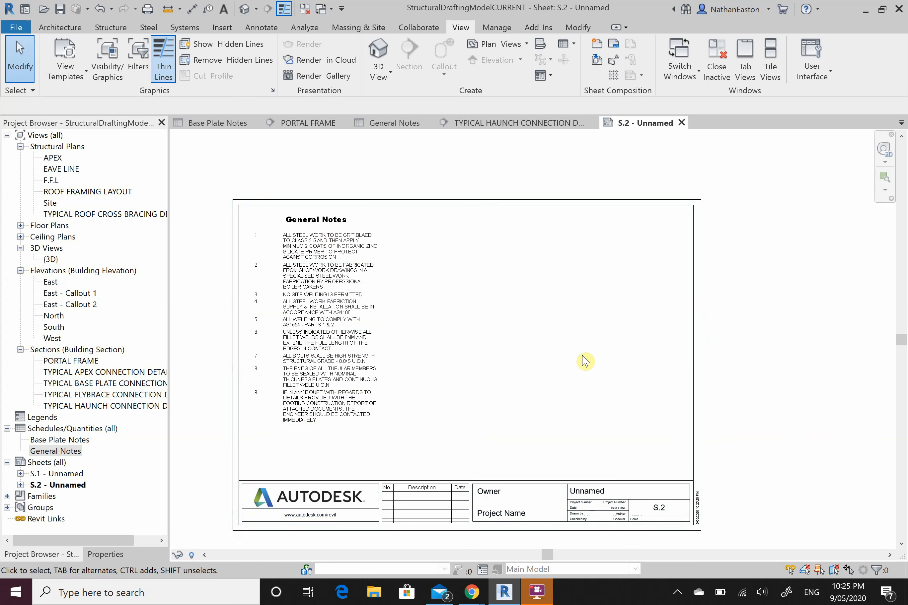
{"action": "scroll", "coordinate": [415, 367], "scroll_direction": "up", "scroll_amount": 1}
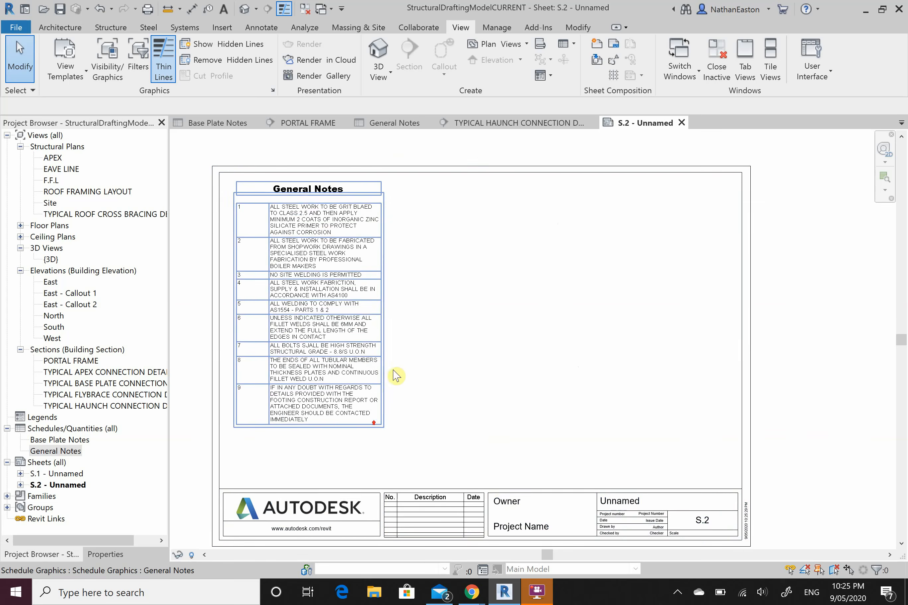